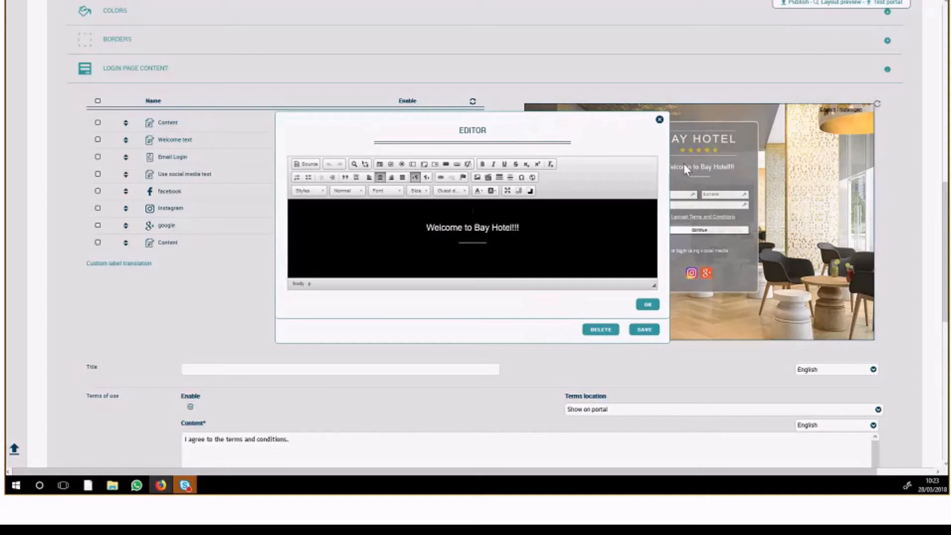
# Edit the welcome text to read "Welcome to Bay Hotel", deleting the exclamation marks and the line below it, and accept the edit
pyautogui.moveTo(683, 167); pyautogui.dragTo(733, 168)
pyautogui.tripleClick(530, 227)
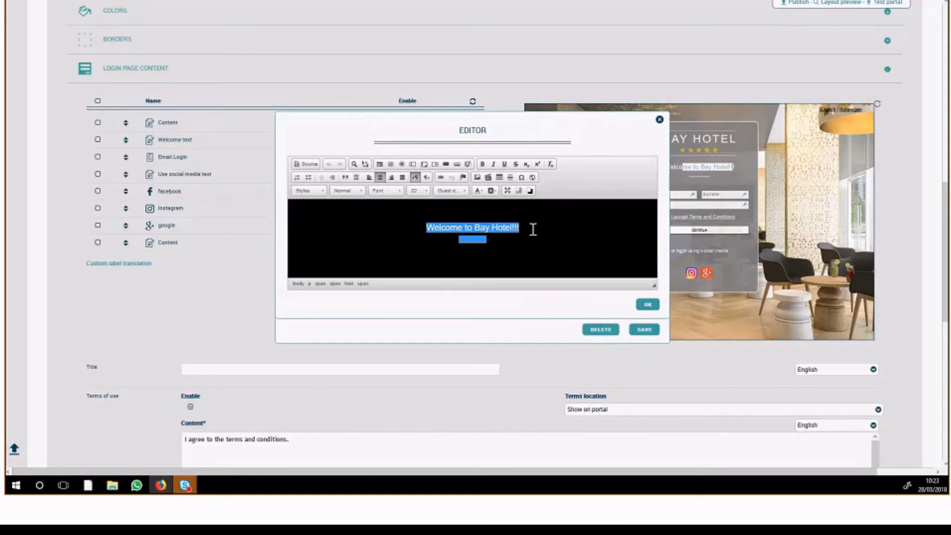
pyautogui.click(536, 226)
pyautogui.press('BackSpace')
pyautogui.press('BackSpace')
pyautogui.press('BackSpace')
pyautogui.press('Delete')
pyautogui.press('Delete')
pyautogui.press('Delete')
pyautogui.press('Delete')
pyautogui.press('Delete')
pyautogui.press('Delete')
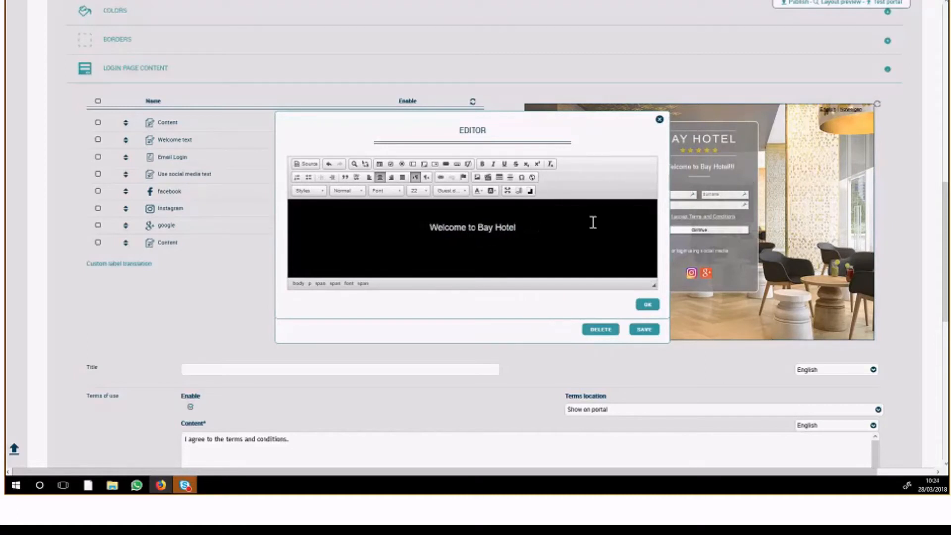
pyautogui.click(648, 304)
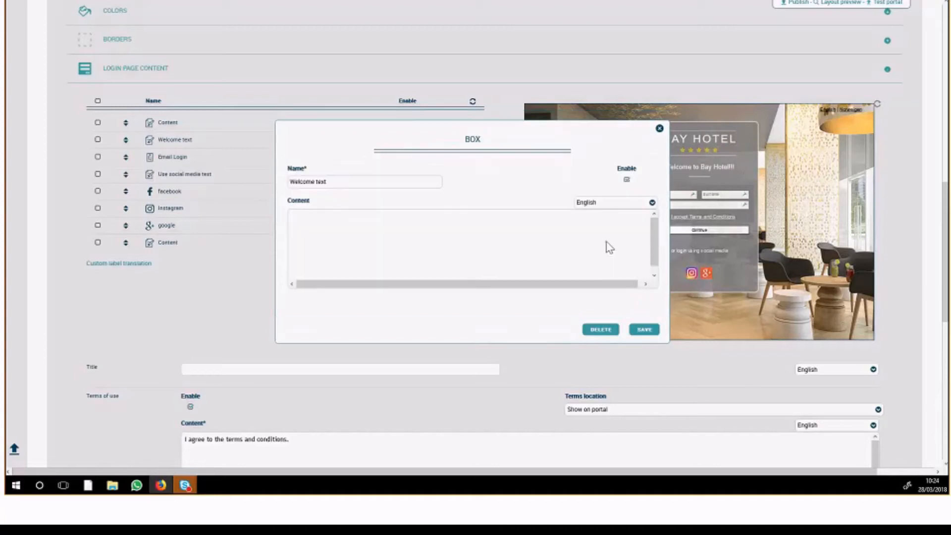
# Check the language choices for the Welcome text box, leave it on English and save the box
pyautogui.click(605, 210)
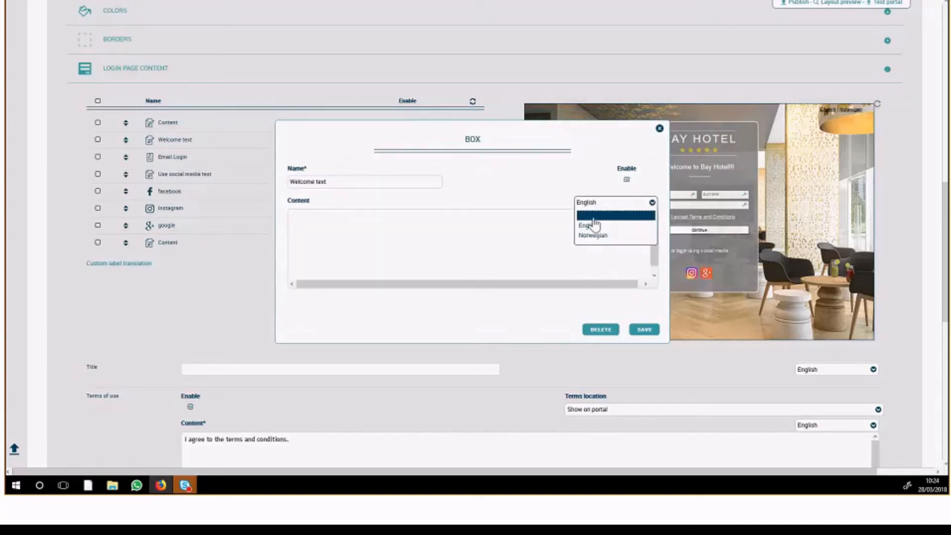
pyautogui.click(582, 198)
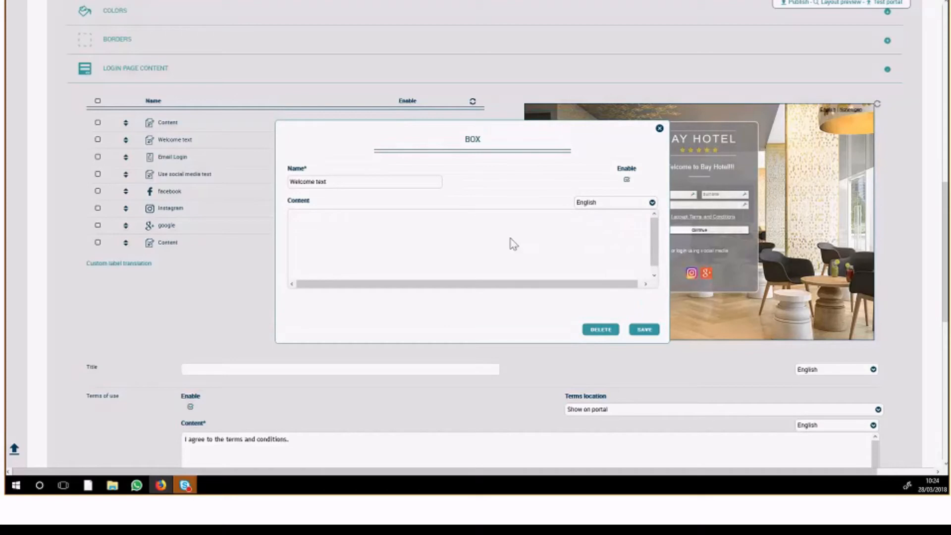
pyautogui.click(644, 330)
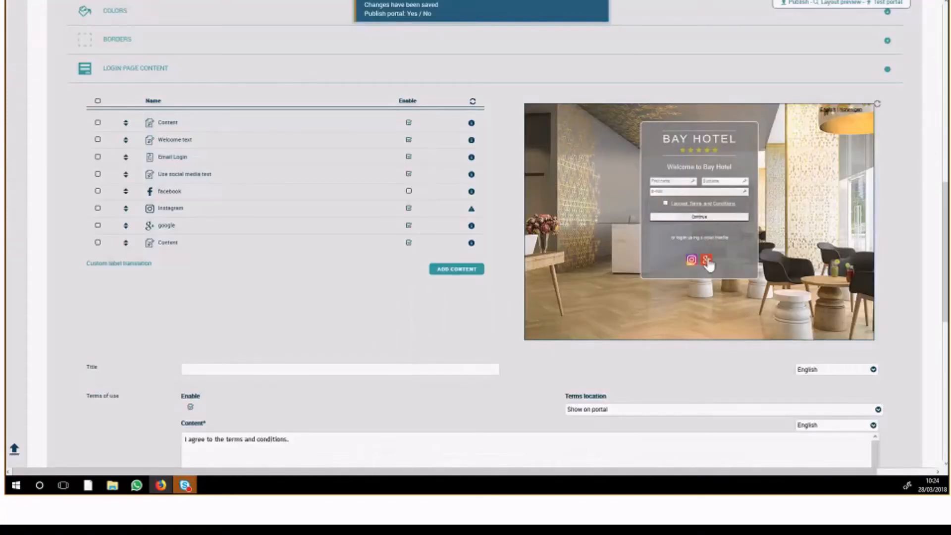
# Disable the Instagram login in the login page content and save its box
pyautogui.click(412, 211)
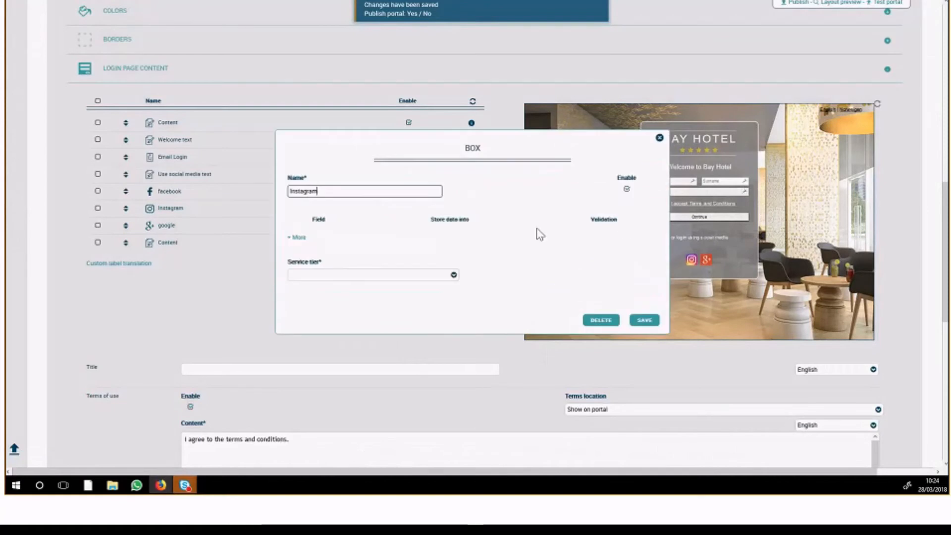
pyautogui.click(627, 189)
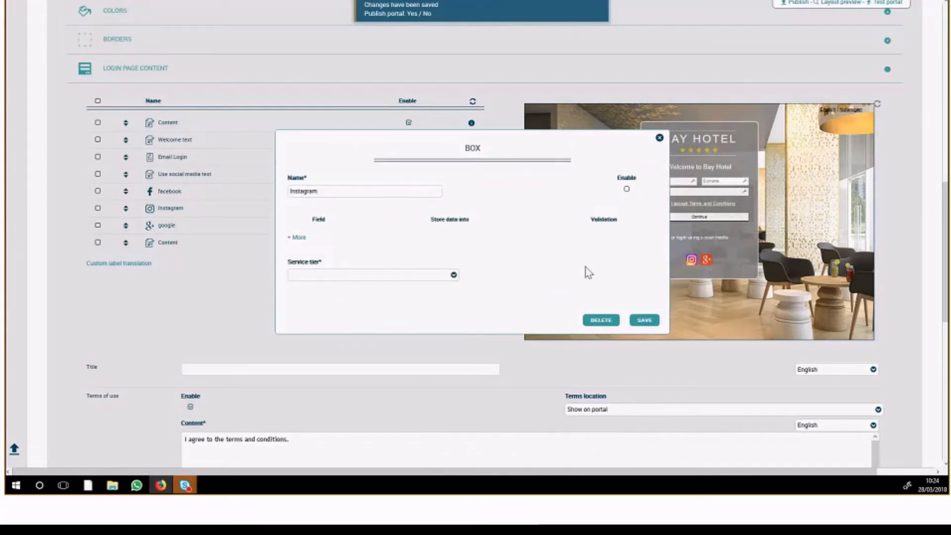
pyautogui.click(644, 321)
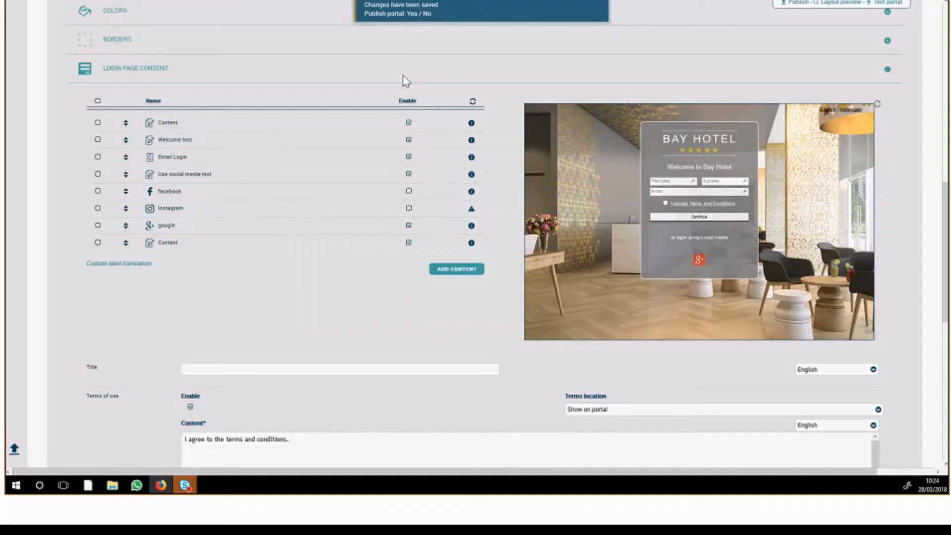
# Open the facebook login box and change the field stored into Surname to Last name
pyautogui.click(189, 194)
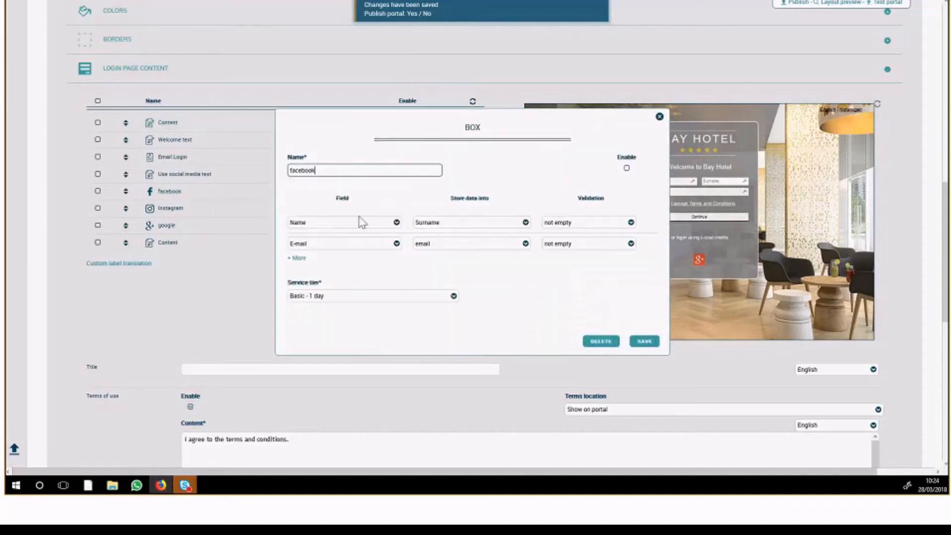
pyautogui.click(350, 222)
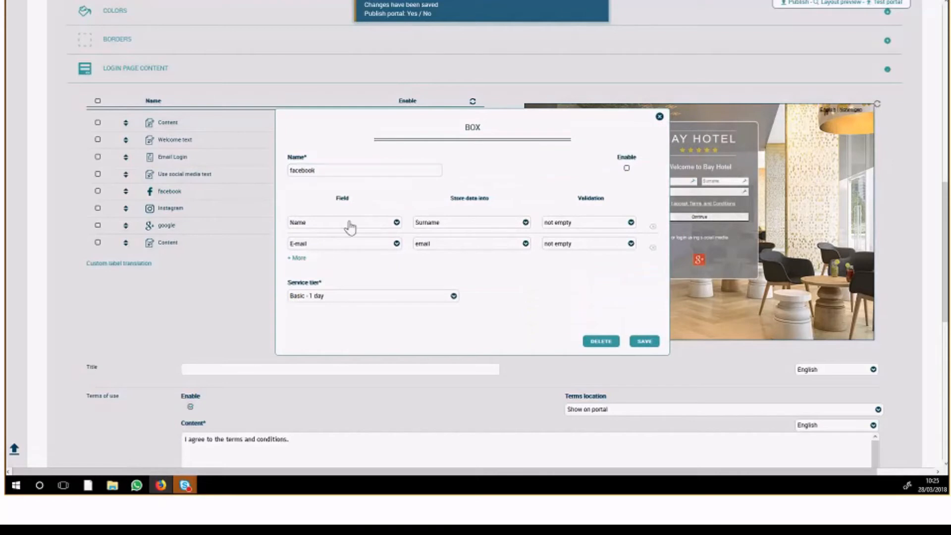
pyautogui.click(349, 225)
pyautogui.moveTo(390, 248); pyautogui.dragTo(394, 252)
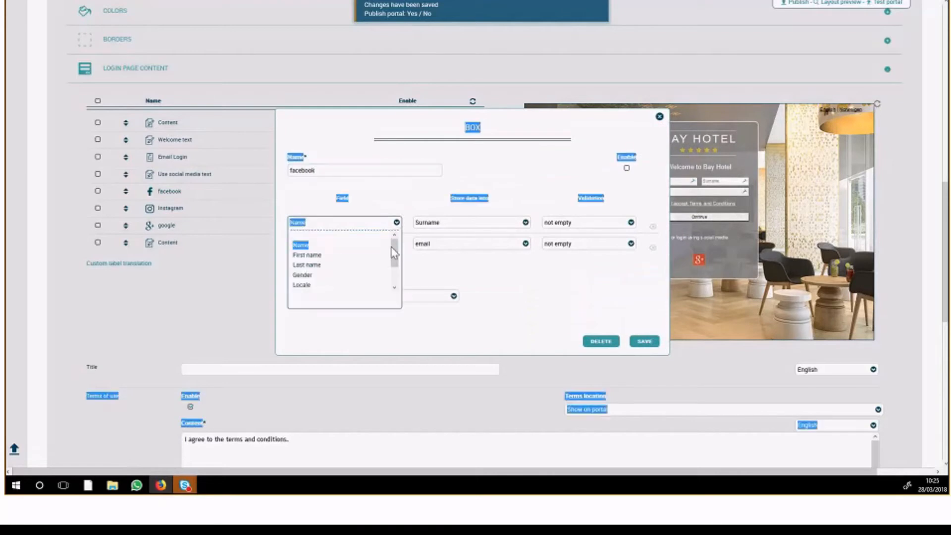
pyautogui.click(379, 197)
pyautogui.moveTo(394, 250)
pyautogui.mouseDown()
pyautogui.moveTo(399, 278)
pyautogui.moveTo(398, 254)
pyautogui.mouseUp()
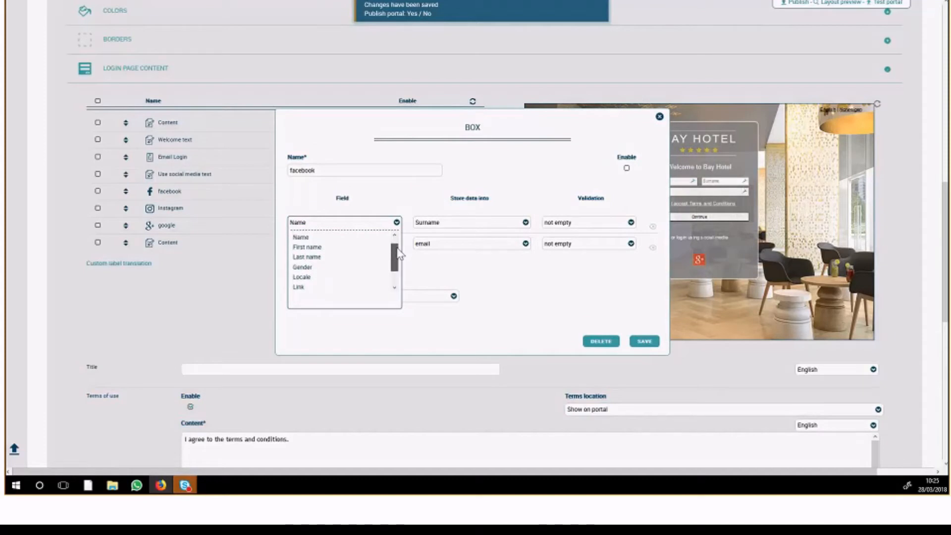
pyautogui.click(404, 262)
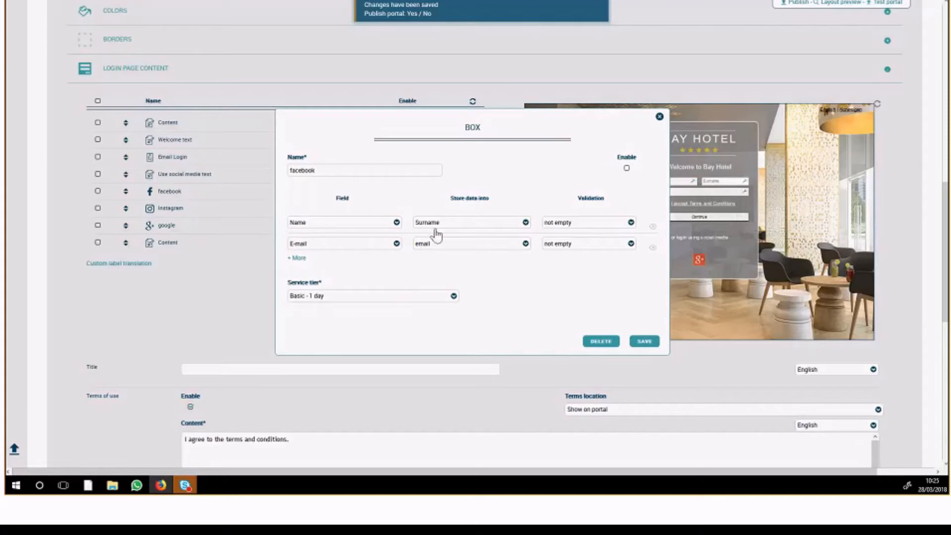
pyautogui.click(384, 226)
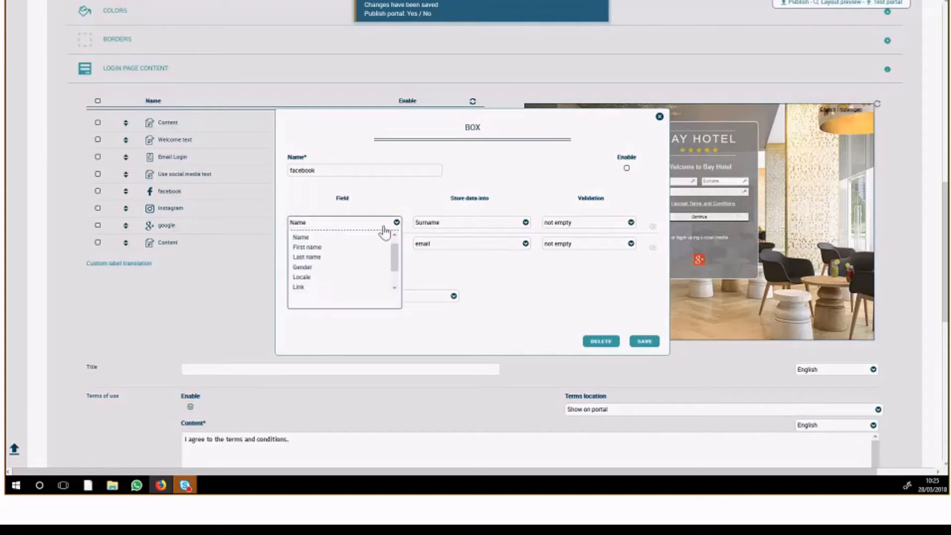
pyautogui.click(377, 257)
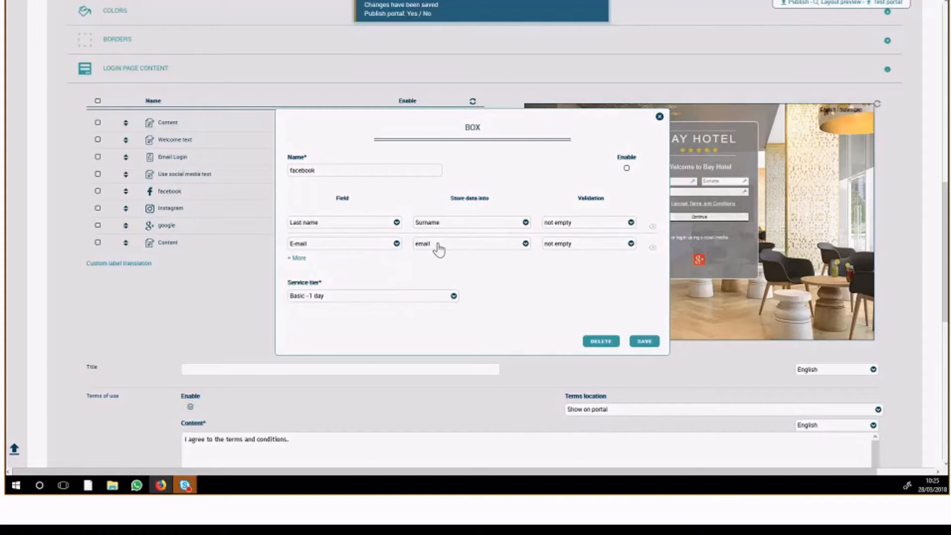
# Add a Gender field row to the facebook login box and close the box without saving
pyautogui.click(297, 258)
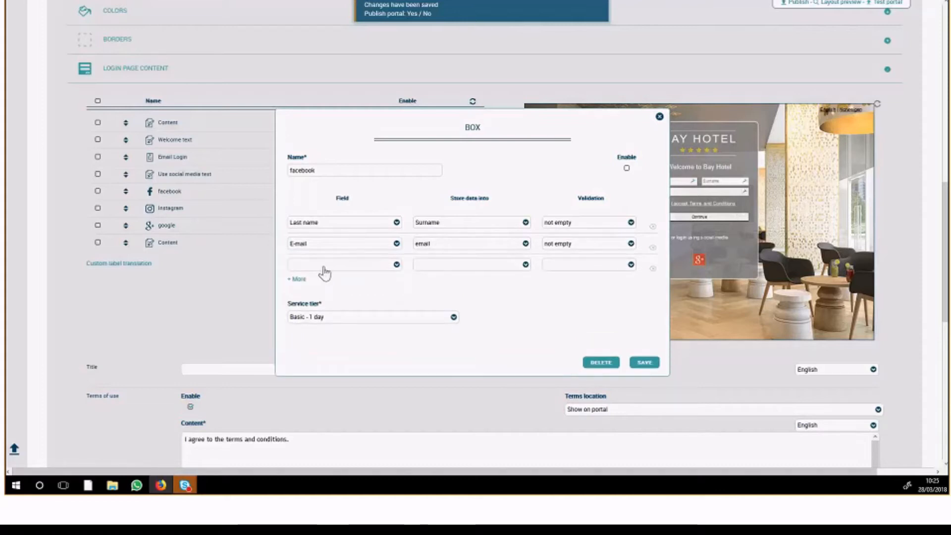
pyautogui.click(324, 273)
pyautogui.click(356, 313)
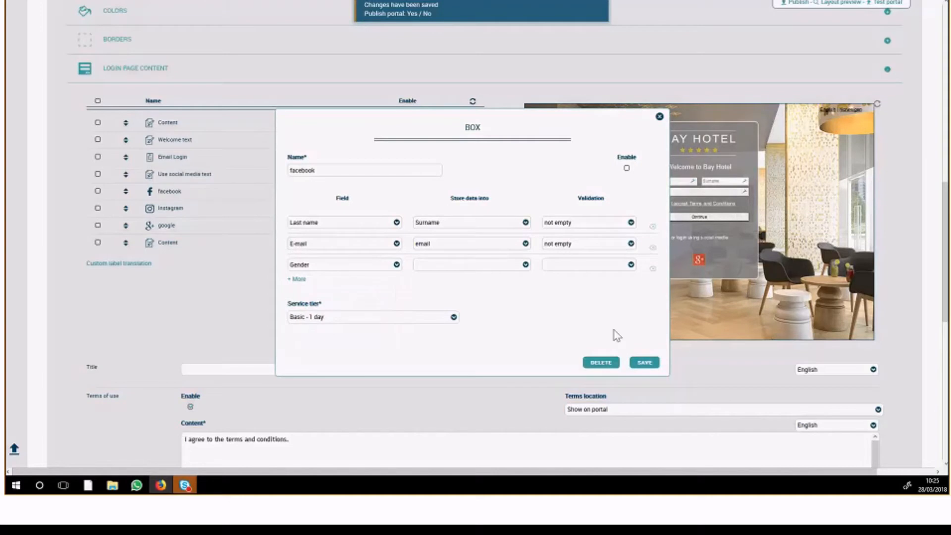
pyautogui.click(659, 117)
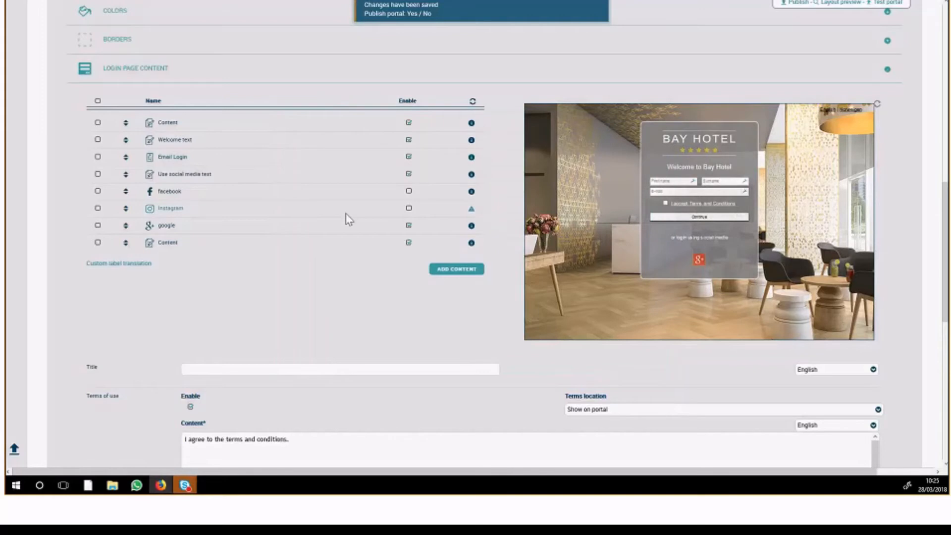
# Disable the terms of use for the login page
pyautogui.scroll(-8, 257, 205)
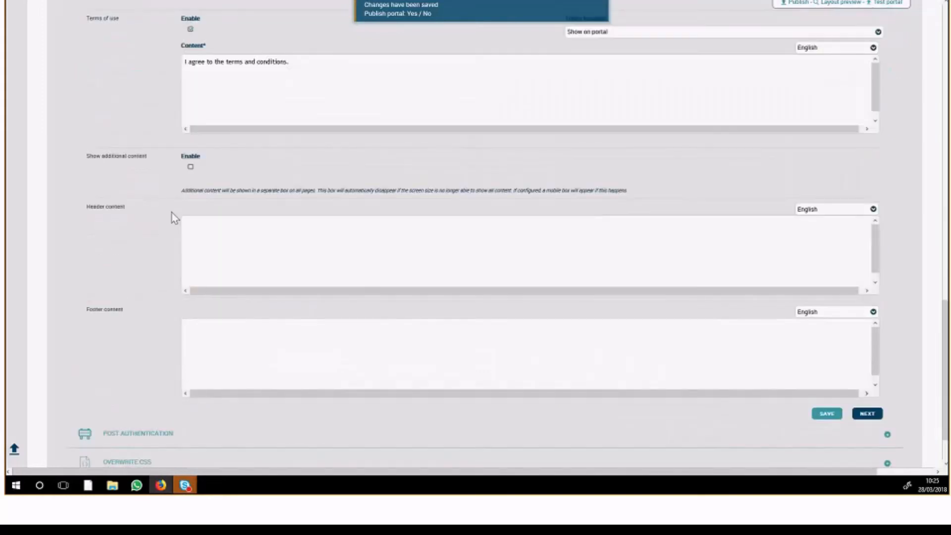
pyautogui.scroll(4, 174, 214)
pyautogui.scroll(2, 180, 215)
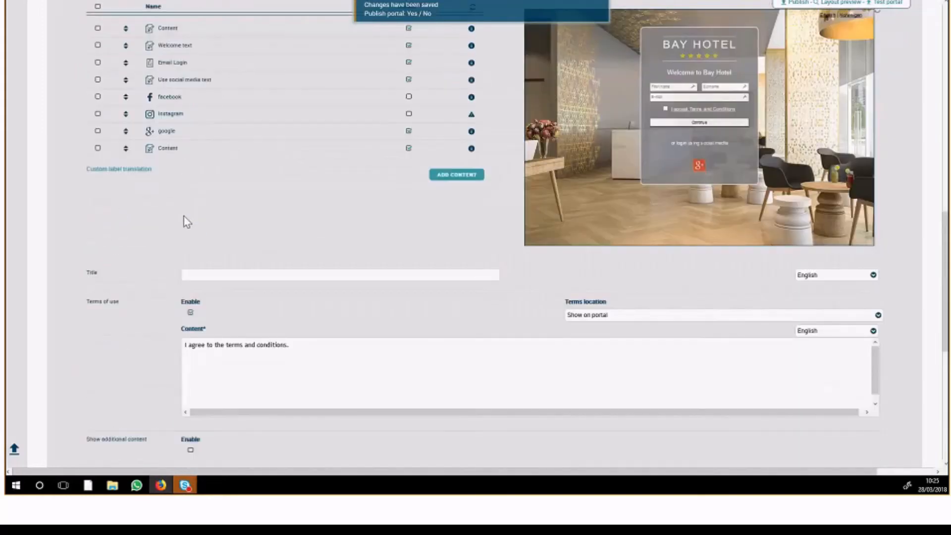
pyautogui.scroll(-2, 184, 216)
pyautogui.click(190, 218)
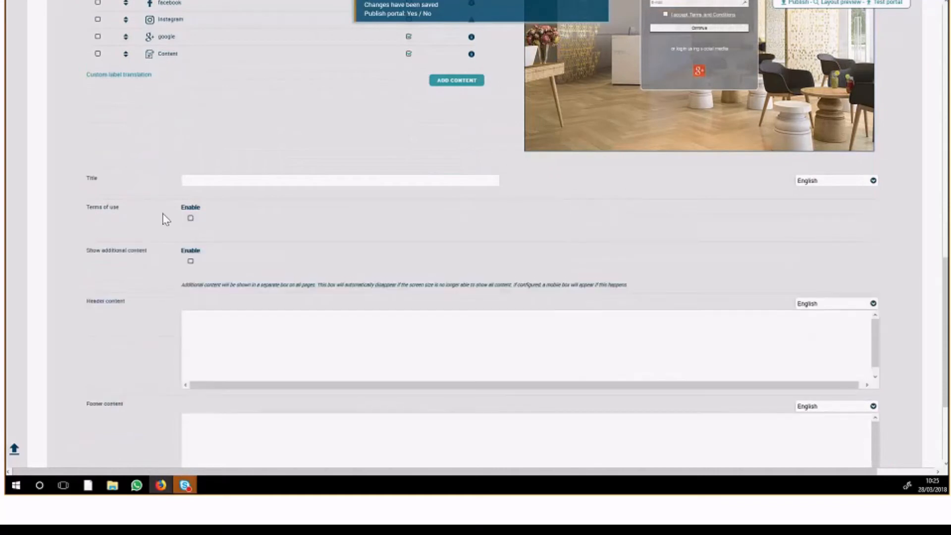
# Enable the additional content section, open its text in the editor and close the editor again
pyautogui.scroll(-1, 141, 216)
pyautogui.click(190, 215)
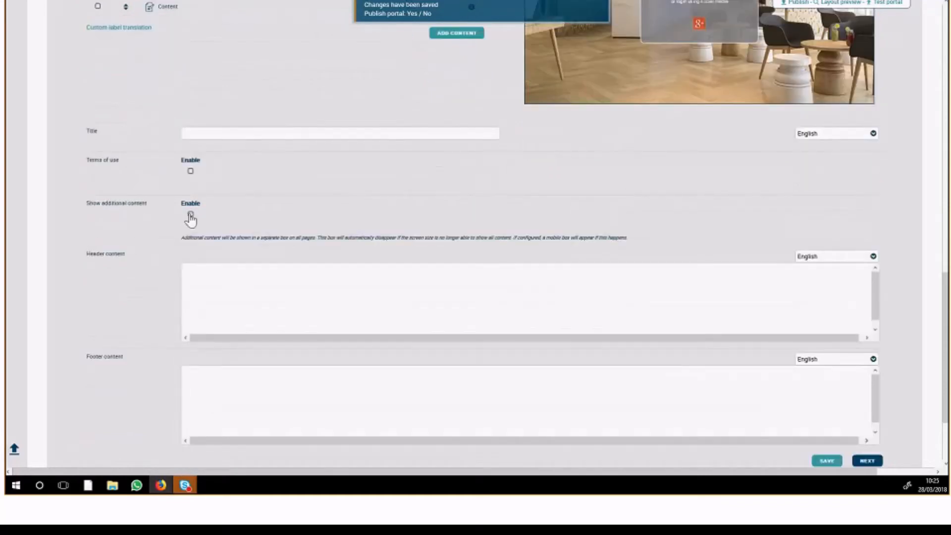
pyautogui.click(327, 255)
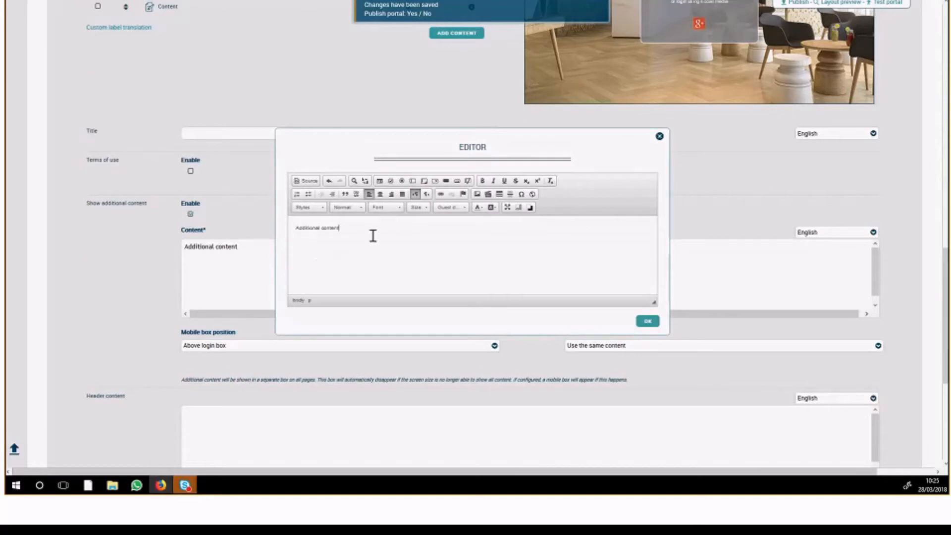
pyautogui.click(660, 136)
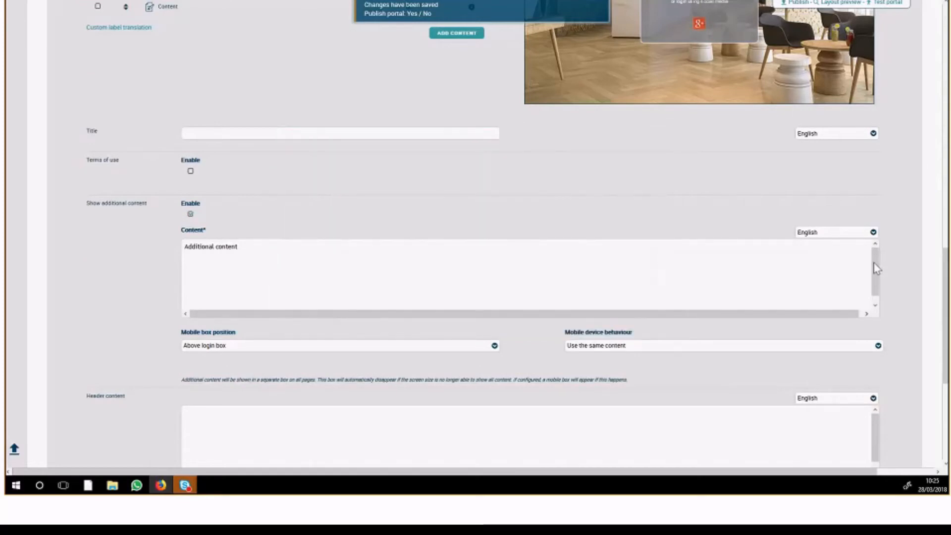
# Review the "Additional content" text in its editor and accept it
pyautogui.scroll(7, 896, 253)
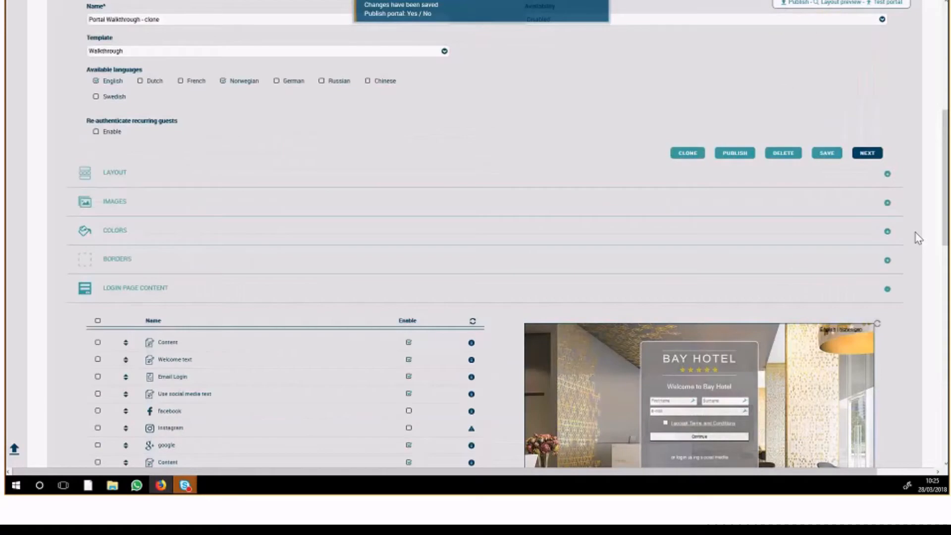
pyautogui.scroll(-5, 533, 274)
pyautogui.scroll(-4, 531, 274)
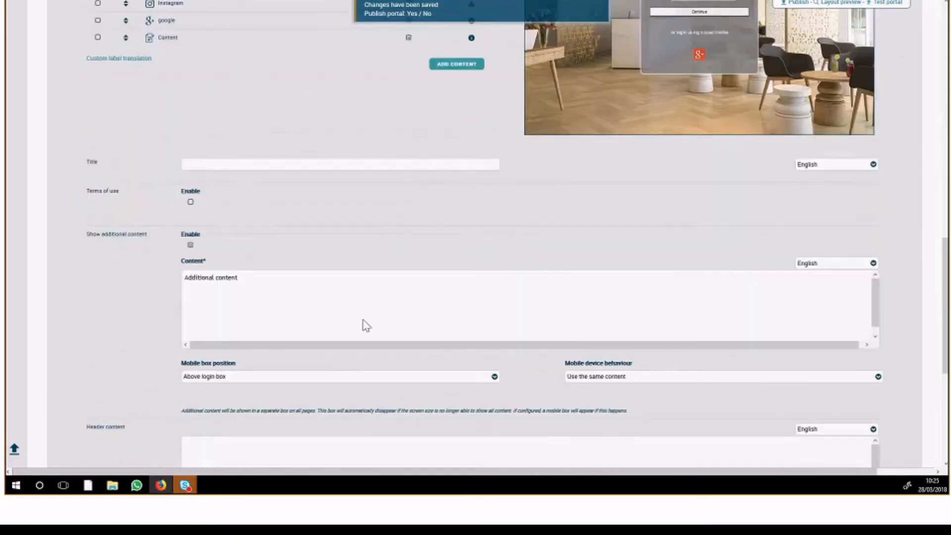
pyautogui.click(302, 290)
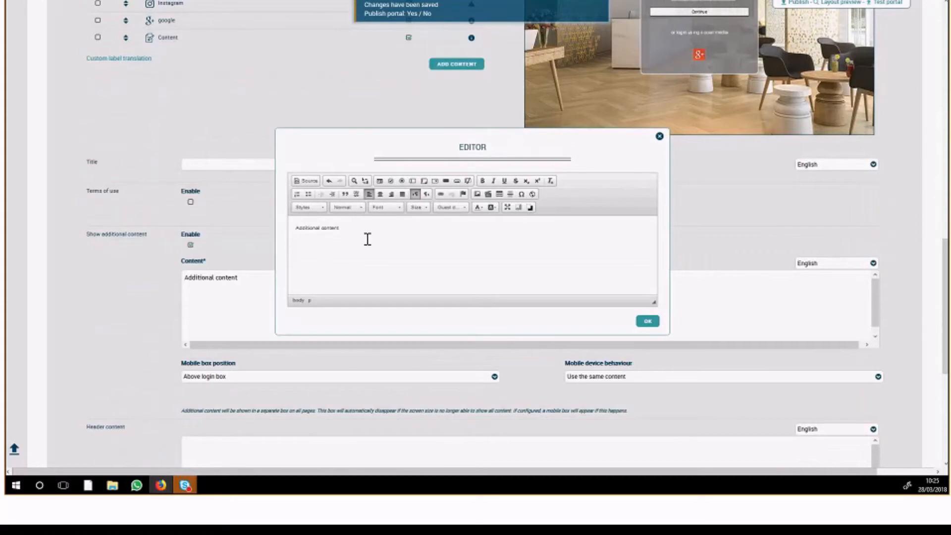
pyautogui.click(644, 321)
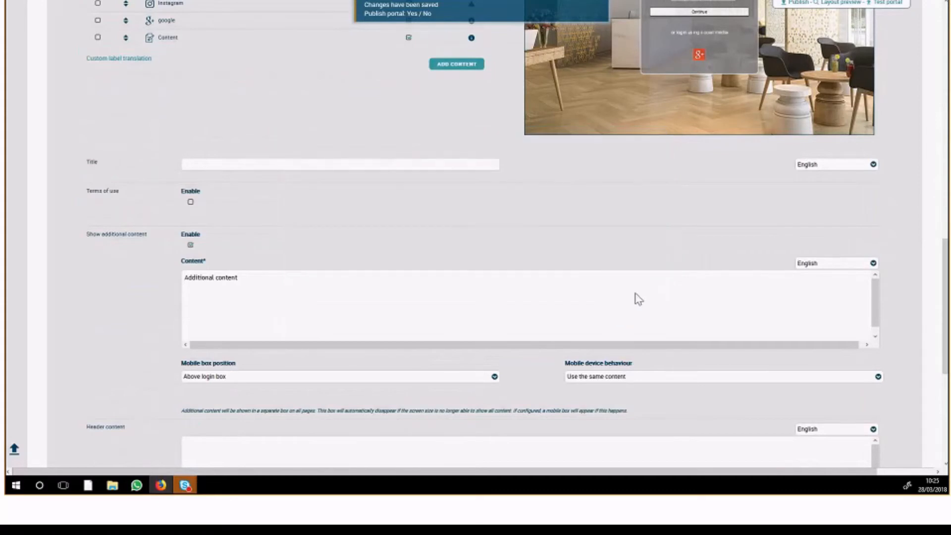
# Save the login page content with the additional content enabled and check the result in the portal preview
pyautogui.scroll(-2, 945, 269)
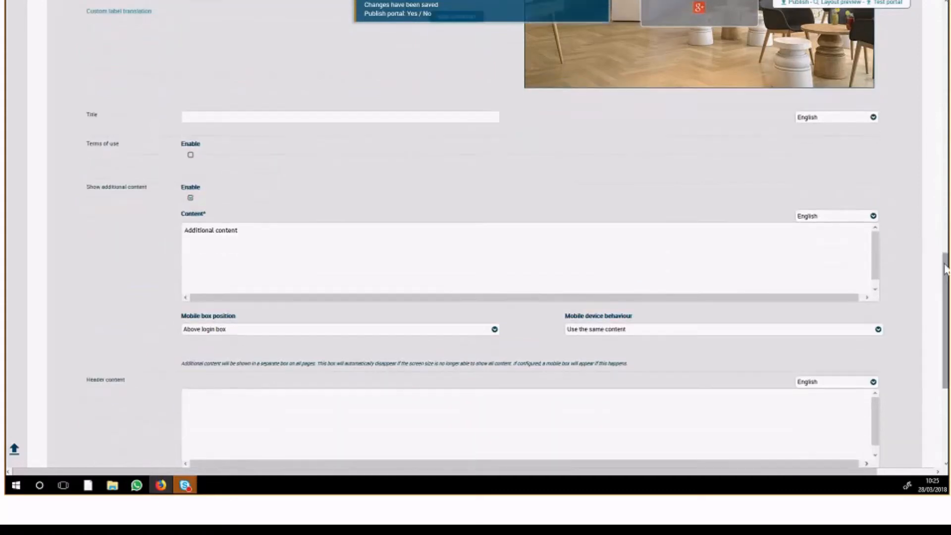
pyautogui.scroll(-3, 945, 269)
pyautogui.scroll(-3, 945, 269)
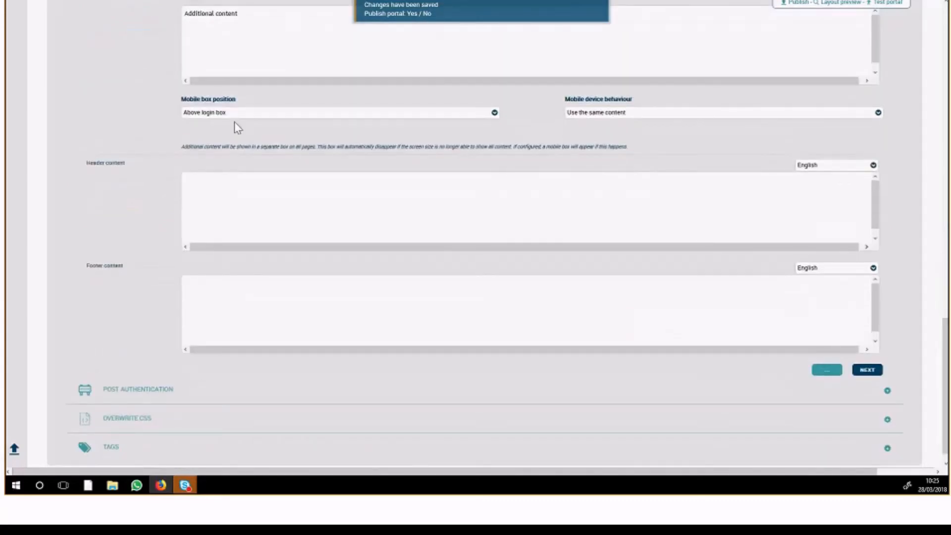
pyautogui.scroll(5, 494, 103)
pyautogui.scroll(4, 494, 104)
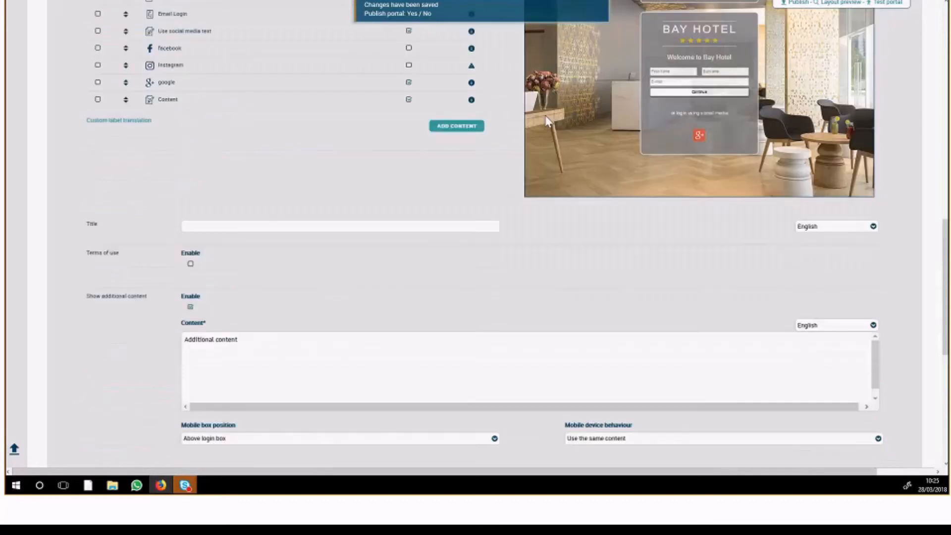
pyautogui.scroll(4, 547, 121)
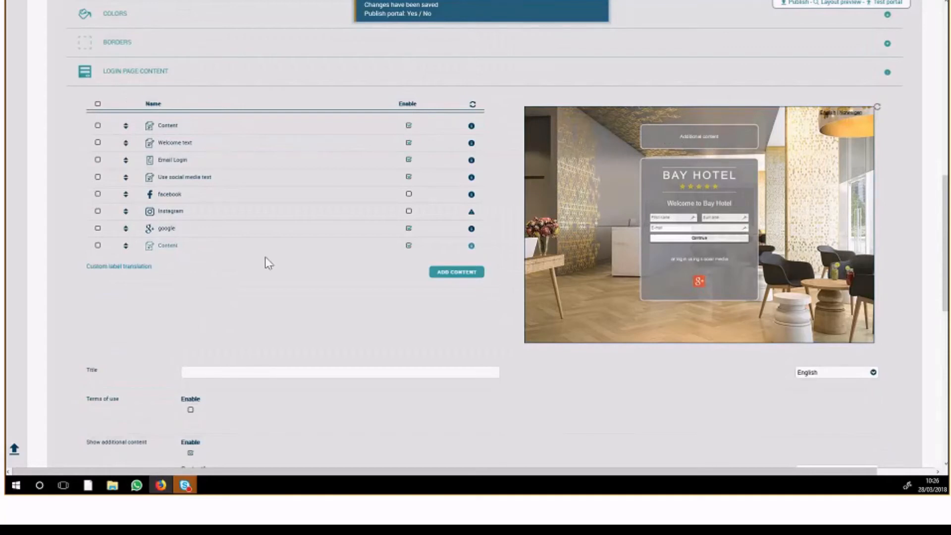
# Disable the additional content section, save the login page content and check the portal preview
pyautogui.scroll(-3, 266, 256)
pyautogui.scroll(-2, 213, 270)
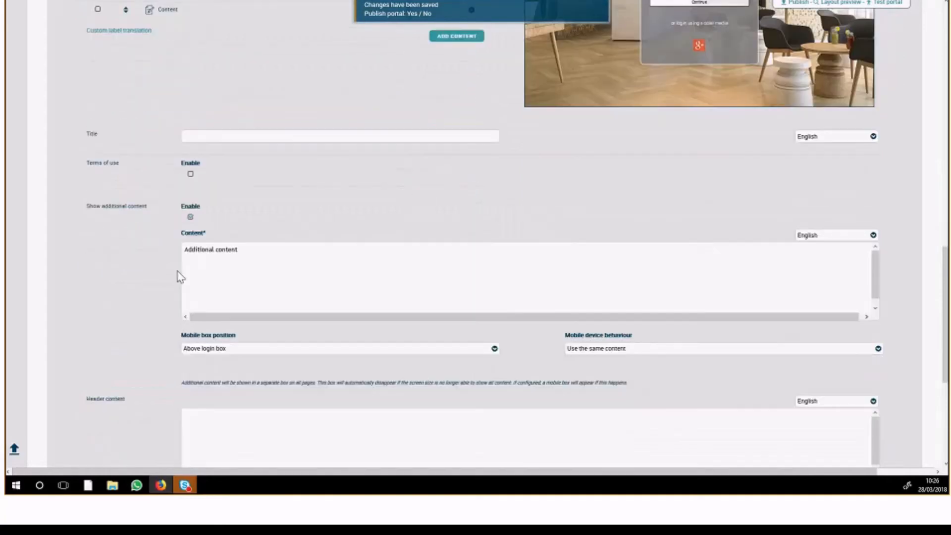
pyautogui.click(190, 216)
pyautogui.click(827, 464)
pyautogui.scroll(6, 611, 212)
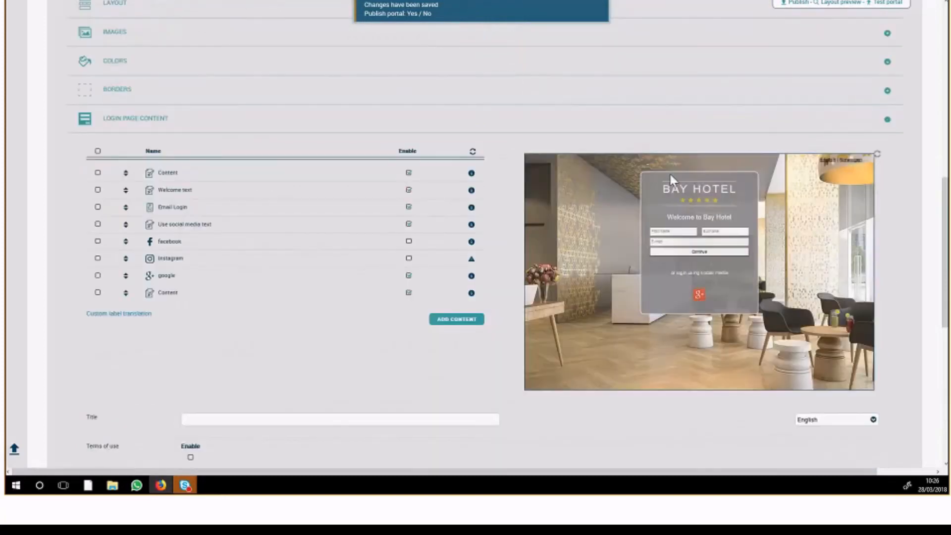
# Enable the additional content section again, open its English text in the editor and close the editor unchanged
pyautogui.scroll(-5, 342, 289)
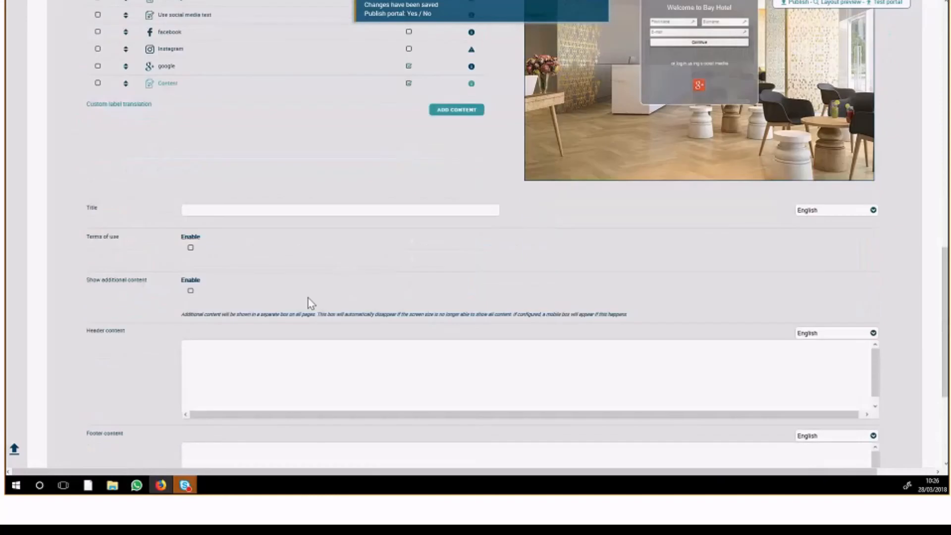
pyautogui.scroll(-1, 199, 287)
pyautogui.click(190, 264)
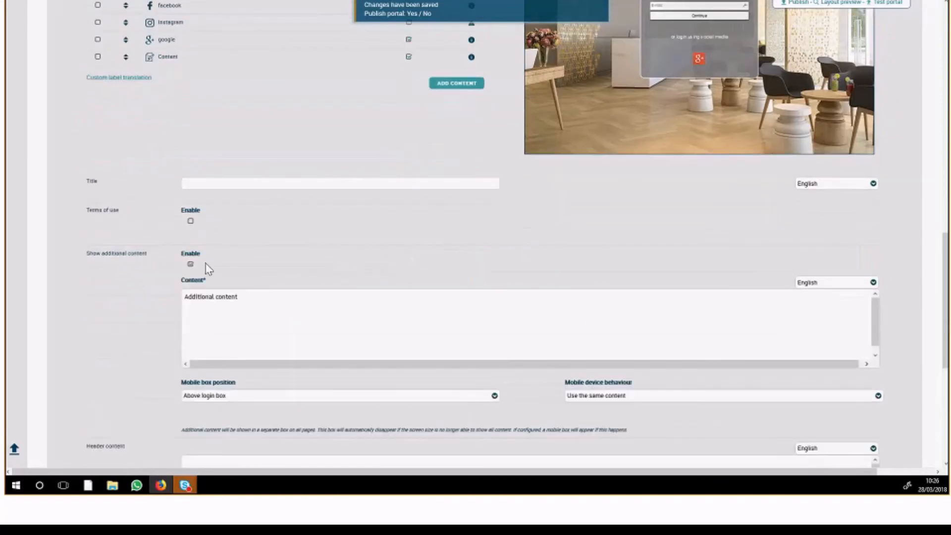
pyautogui.click(338, 336)
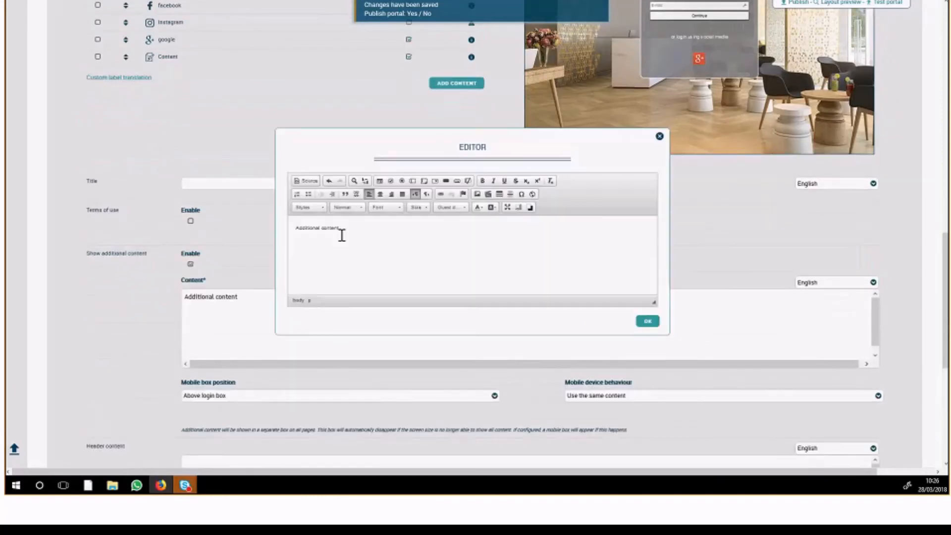
pyautogui.click(659, 139)
# Switch the additional content to Norwegian and enter "This is norweigen" as its text
pyautogui.click(809, 293)
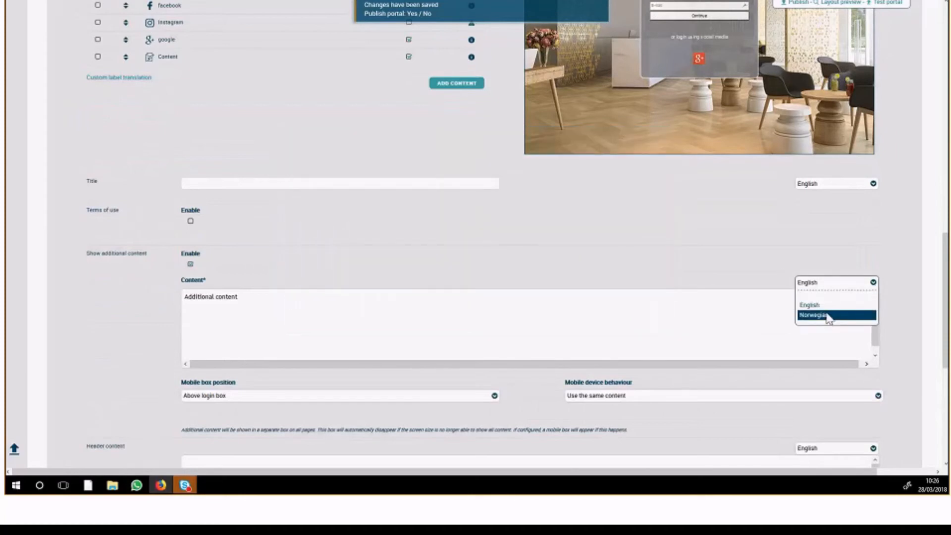
pyautogui.click(823, 318)
pyautogui.click(333, 310)
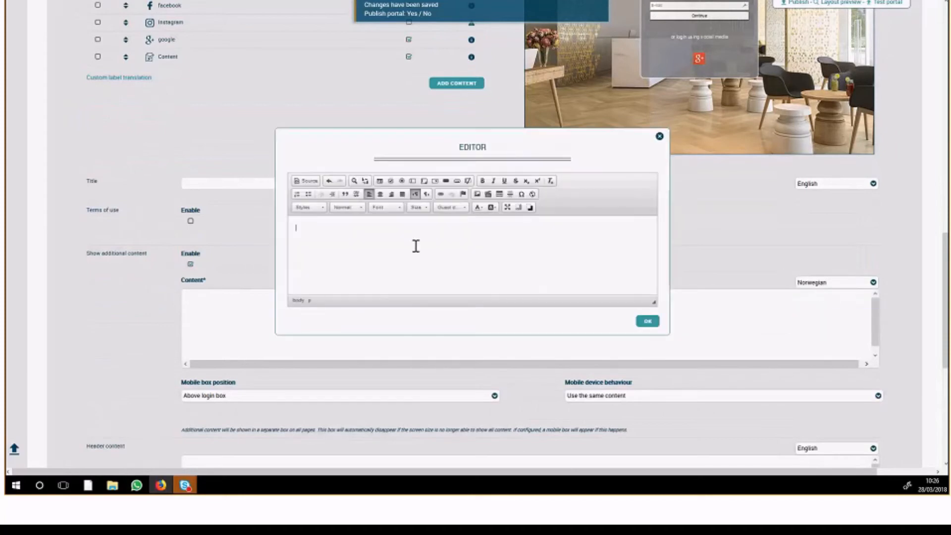
pyautogui.write('This is norweigen')
pyautogui.click(646, 322)
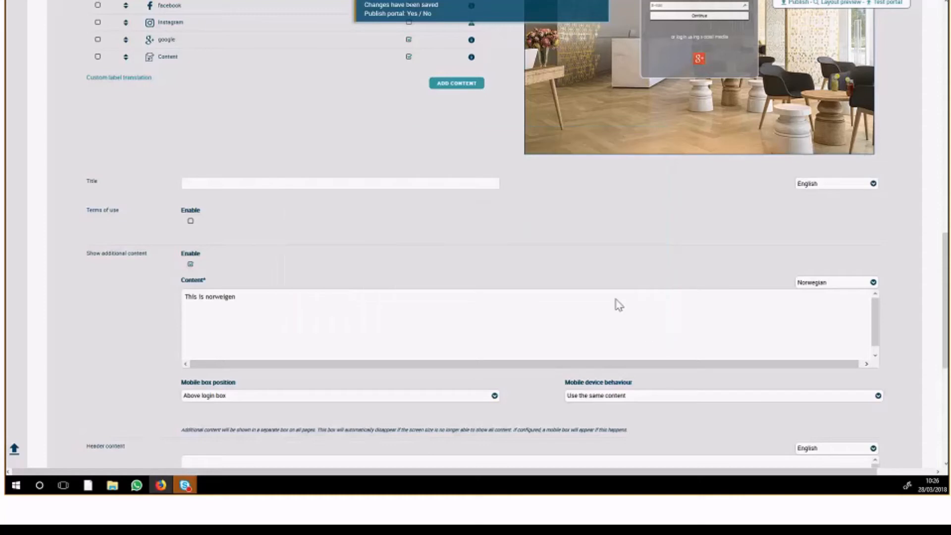
# Switch the additional content language back to English and disable the additional content section
pyautogui.click(819, 286)
pyautogui.click(818, 301)
pyautogui.scroll(-1, 172, 276)
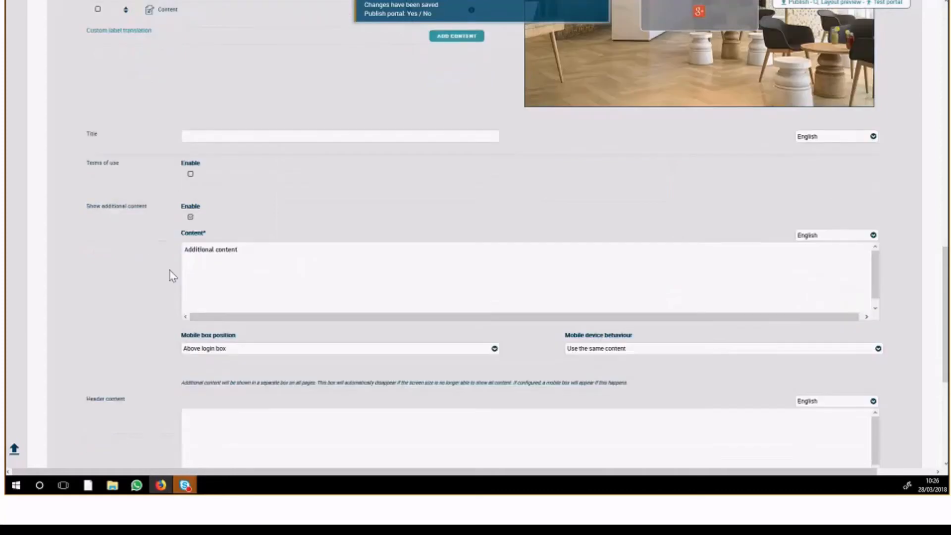
pyautogui.click(191, 218)
# Expand the post authentication settings of the Bay Hotel portal and those of the Avani Hotel Deira Dubai portal in the other browser tab
pyautogui.click(145, 373)
pyautogui.scroll(-1, 107, 289)
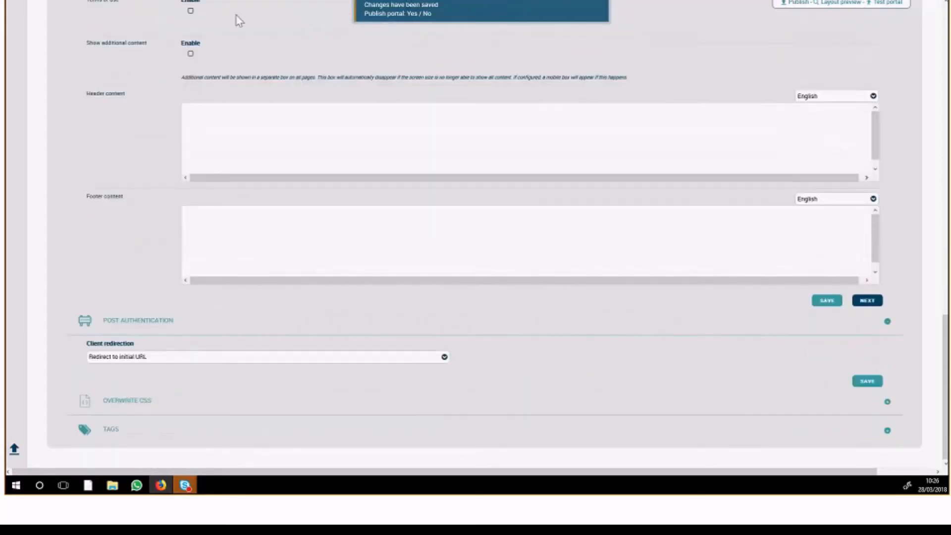
pyautogui.rightClick(378, 0)
pyautogui.click(397, 15)
pyautogui.hotkey('ctrl', 'Tab')
pyautogui.scroll(-1, 277, 161)
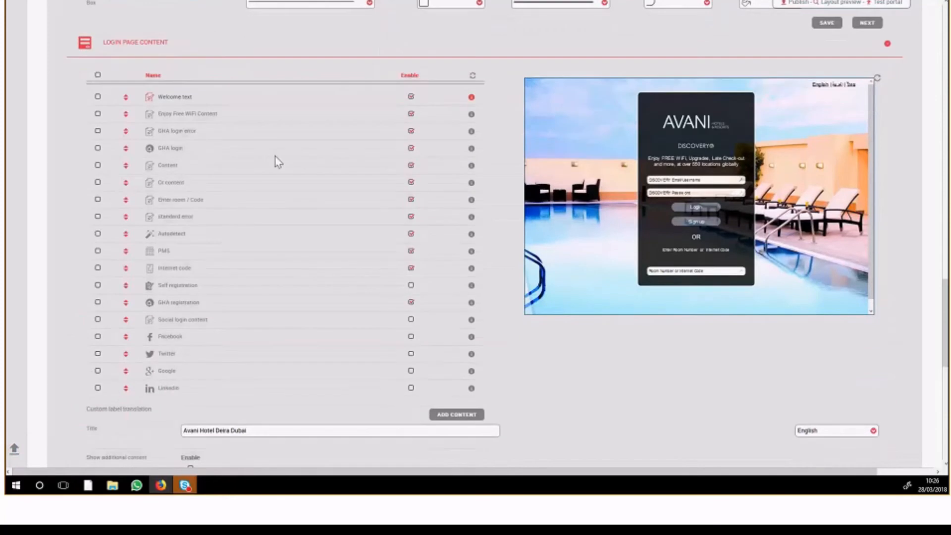
pyautogui.scroll(-10, 278, 161)
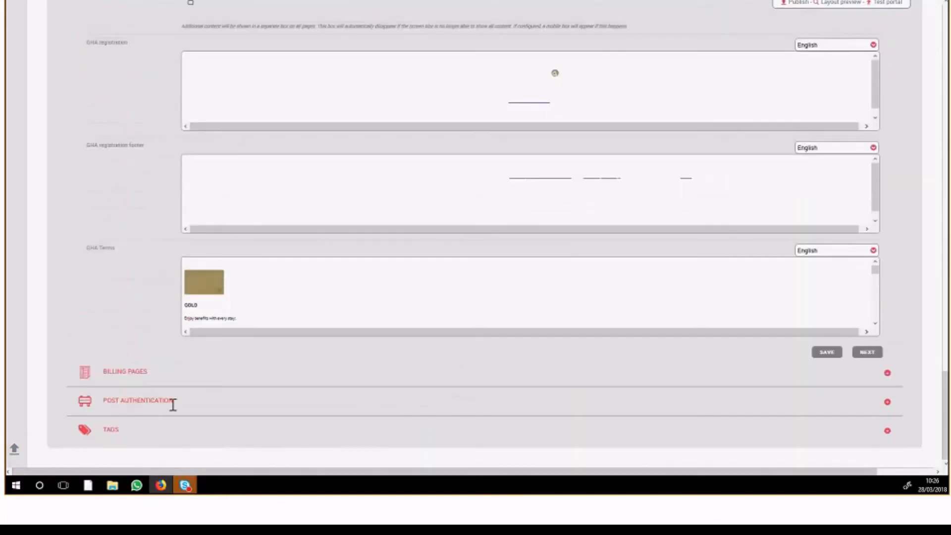
pyautogui.click(189, 408)
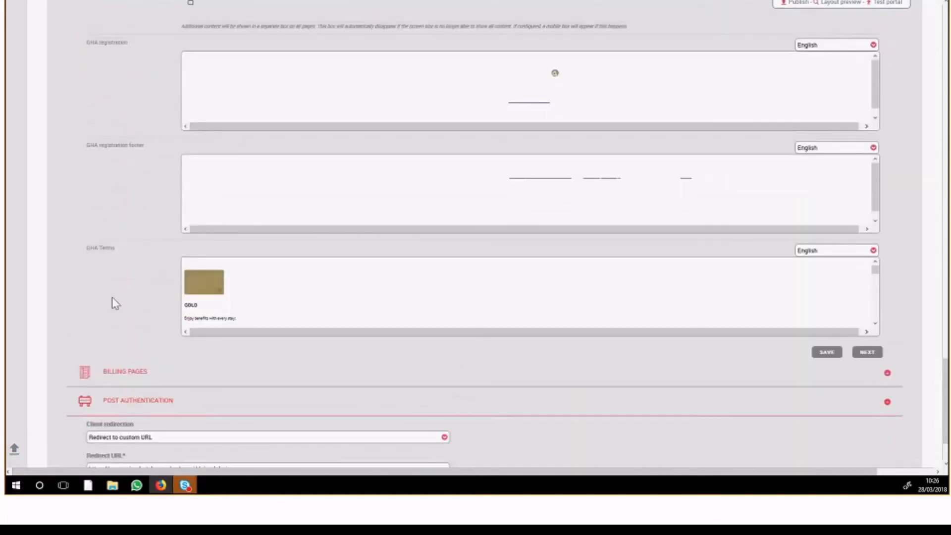
pyautogui.scroll(-2, 112, 297)
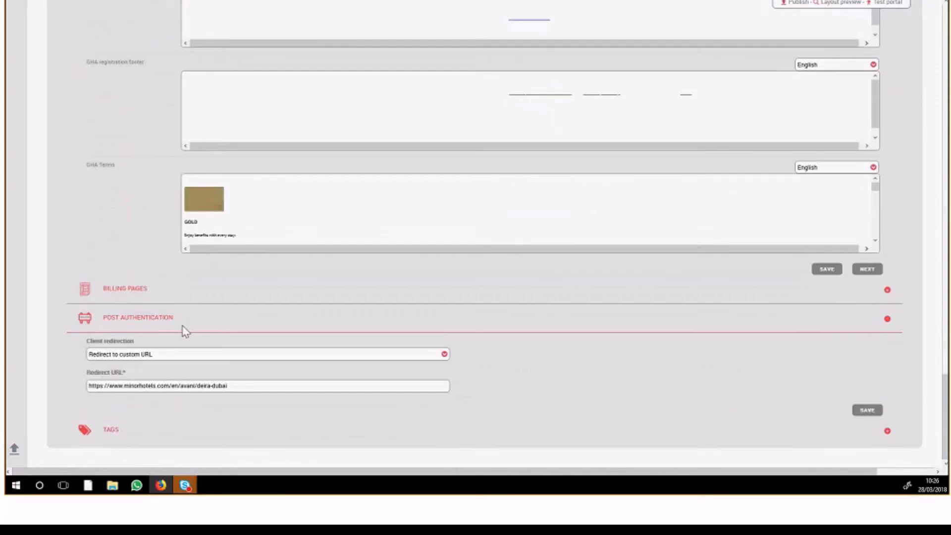
# Examine the Avani portal's client redirection options and its redirect URL
pyautogui.click(155, 355)
pyautogui.click(85, 354)
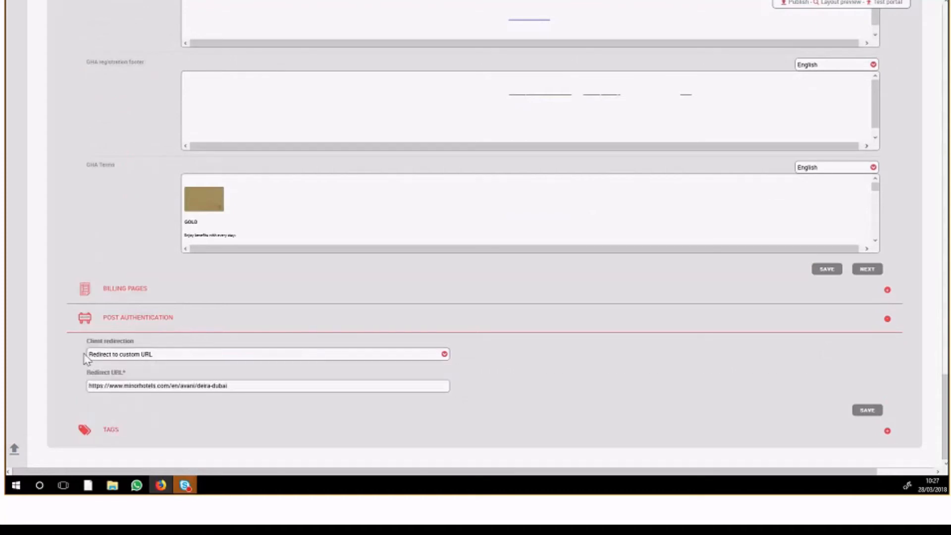
pyautogui.moveTo(237, 390); pyautogui.dragTo(83, 393)
pyautogui.click(131, 357)
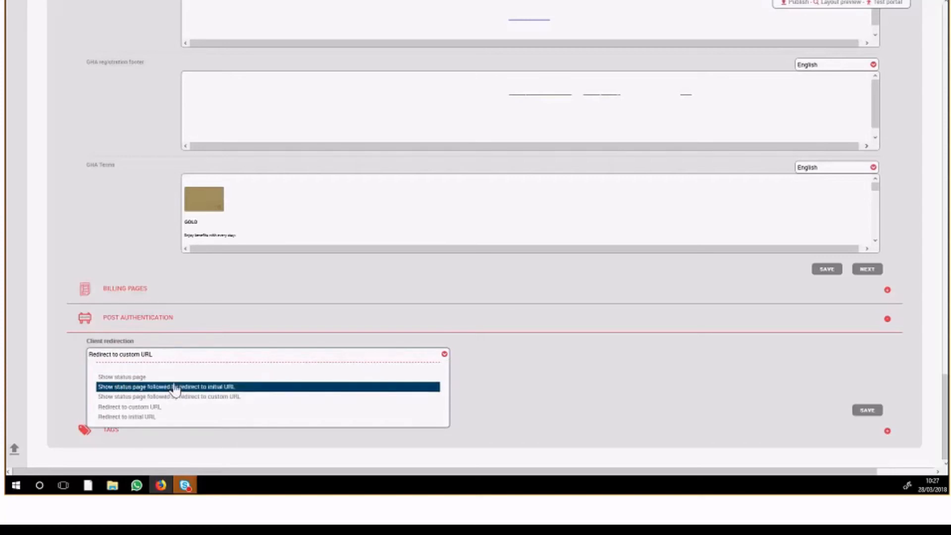
pyautogui.click(70, 383)
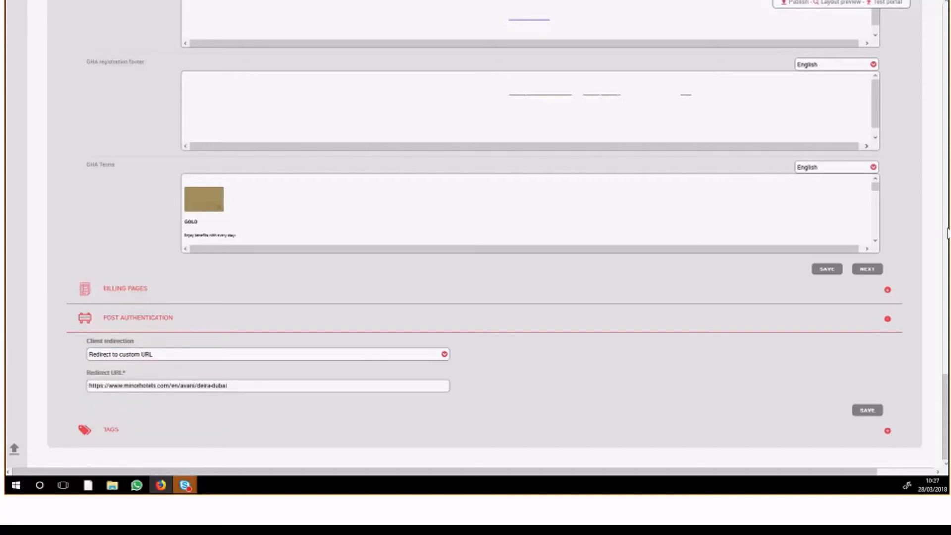
pyautogui.scroll(10, 450, 280)
pyautogui.scroll(-10, 449, 281)
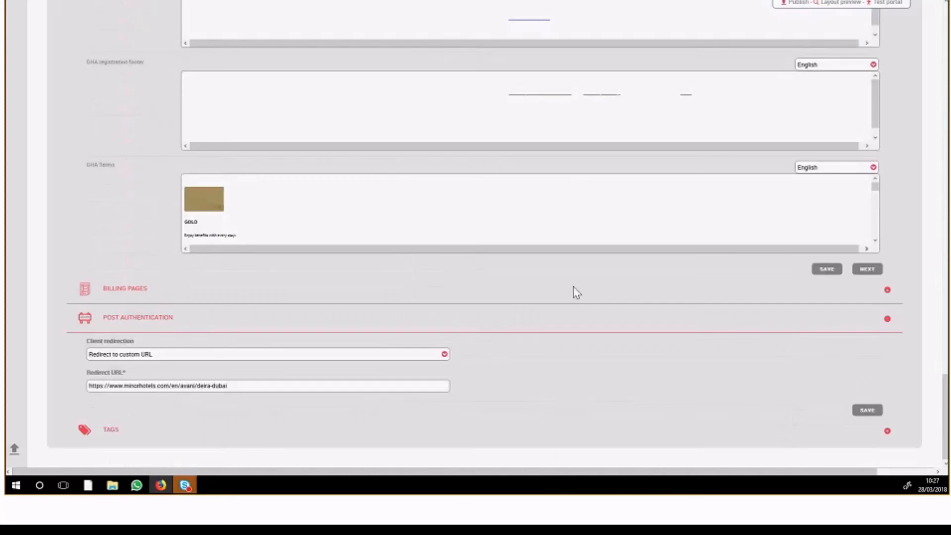
# Set the client redirection to "Show status page followed by redirect to custom URL"
pyautogui.click(154, 357)
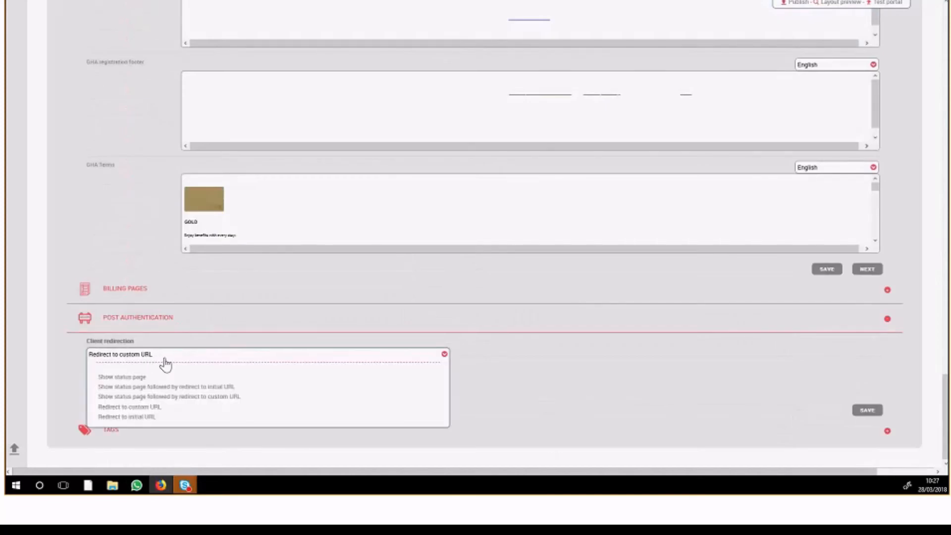
pyautogui.click(167, 396)
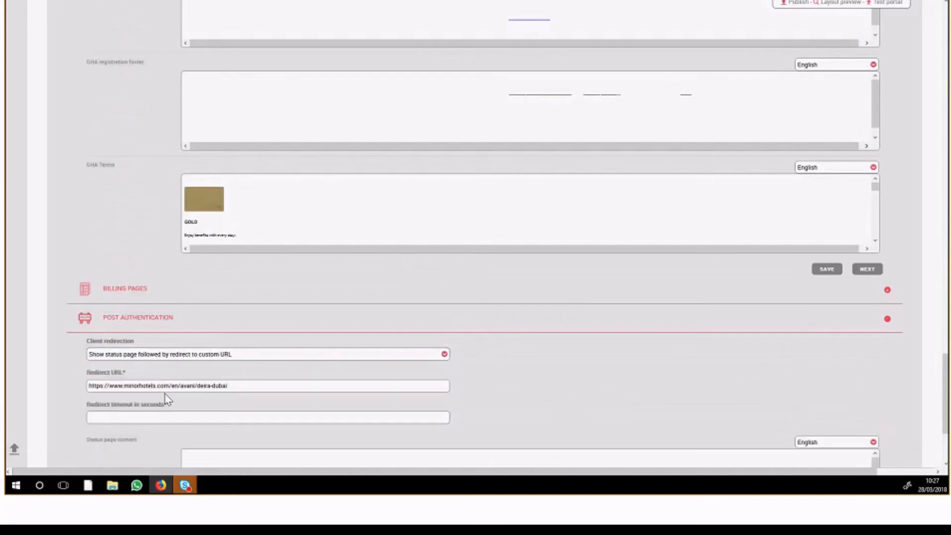
pyautogui.scroll(-3, 221, 374)
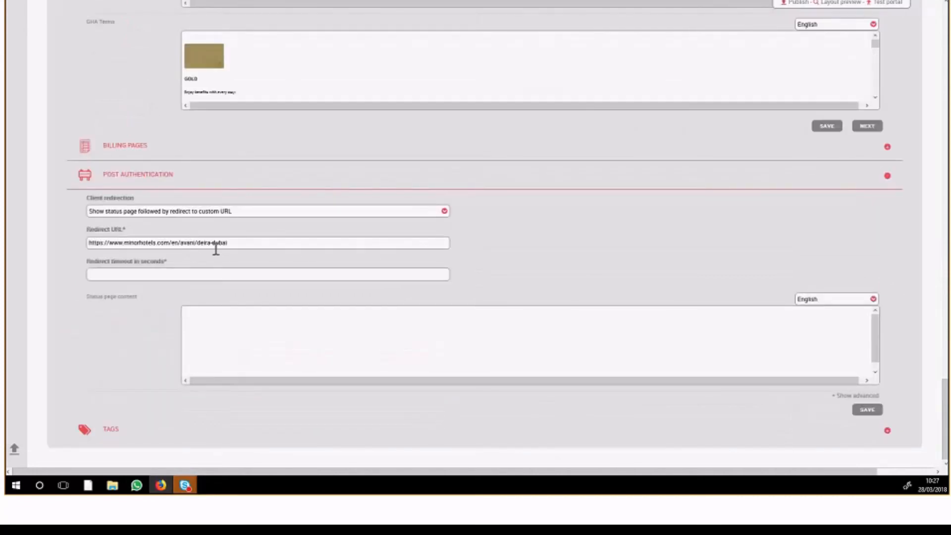
# Draft the status page content "Welcome back [First_name]" with the guest first-name placeholder, and close the editor without accepting it
pyautogui.click(298, 332)
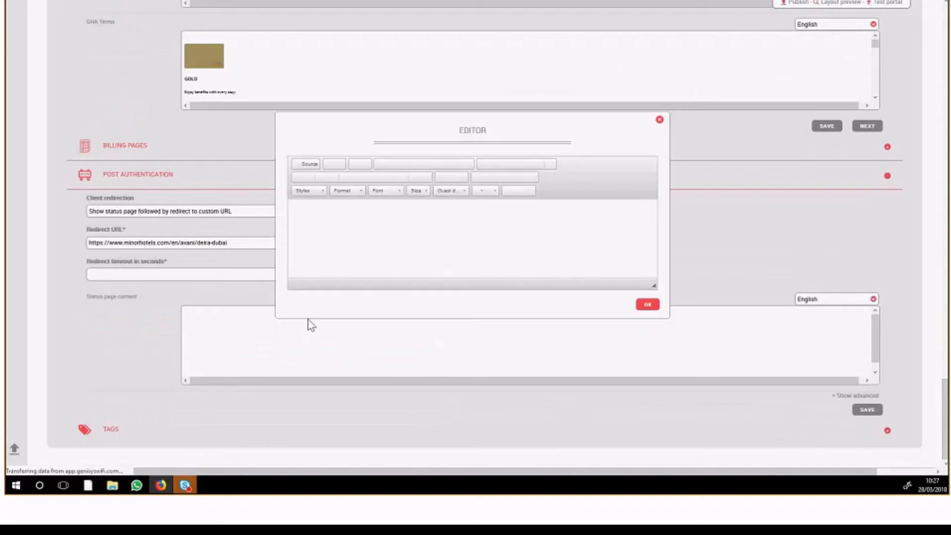
pyautogui.click(334, 231)
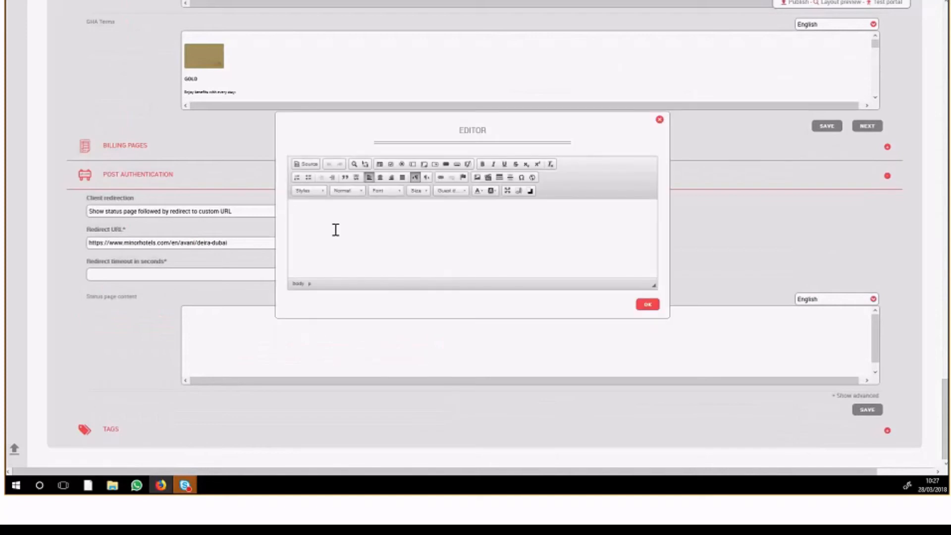
pyautogui.write('Welcome back')
pyautogui.click(446, 193)
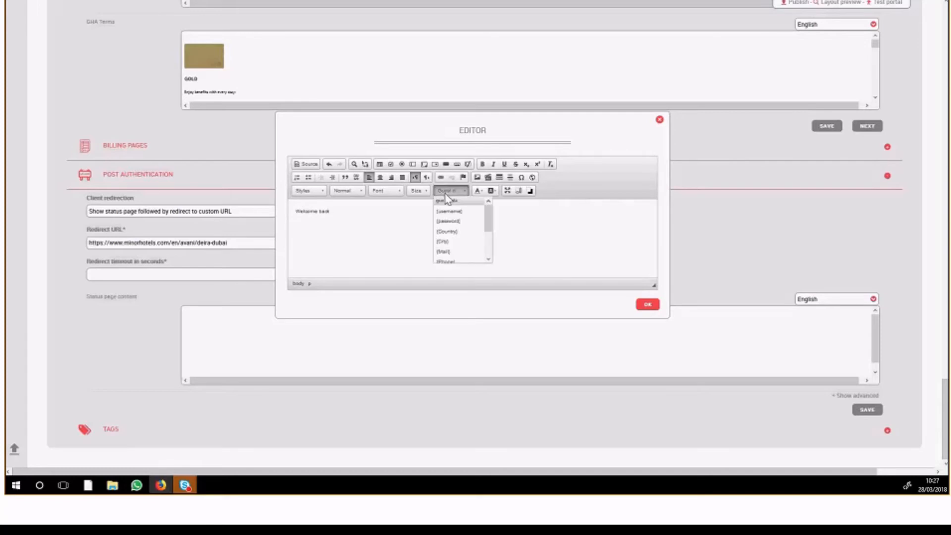
pyautogui.moveTo(488, 222); pyautogui.dragTo(456, 243)
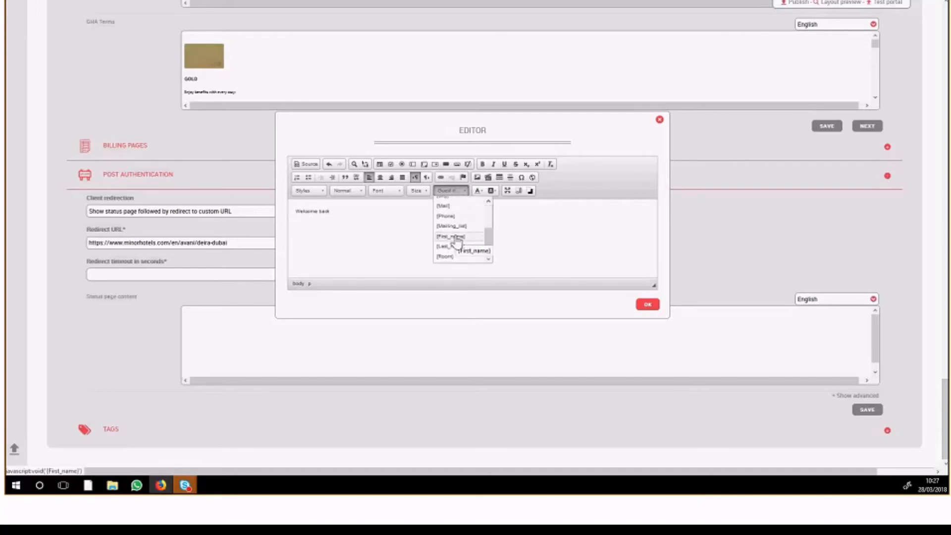
pyautogui.click(451, 237)
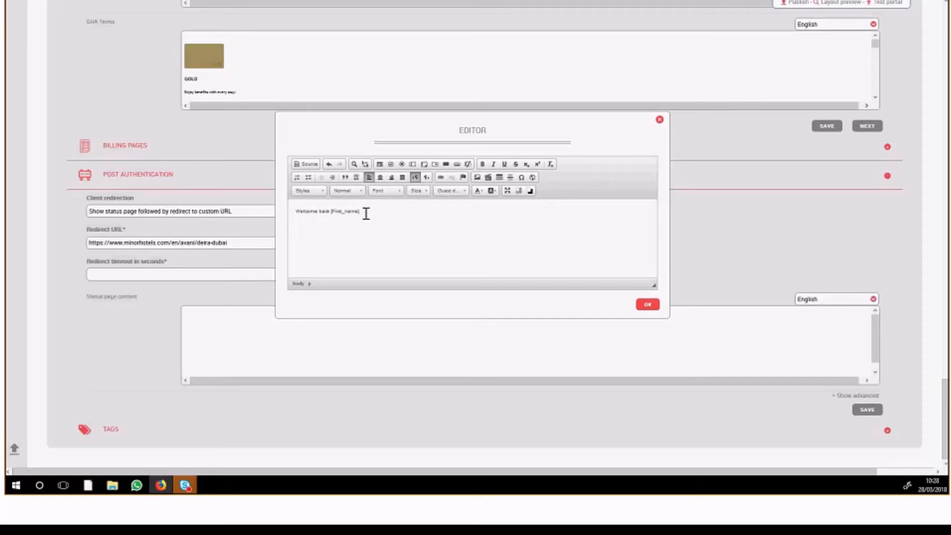
pyautogui.moveTo(364, 212); pyautogui.dragTo(333, 213)
pyautogui.click(660, 120)
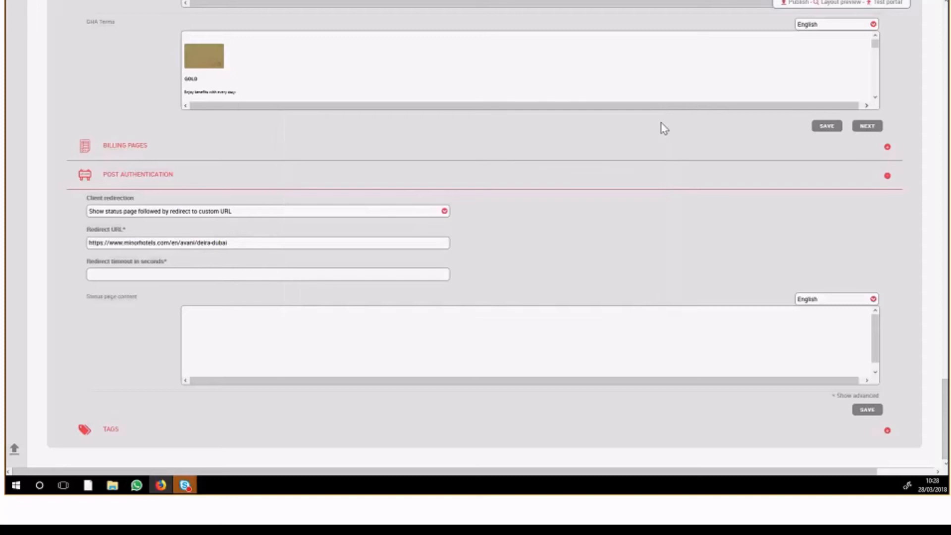
# Set the client redirection back to "Redirect to custom URL" and expand the portal's tags section
pyautogui.click(313, 214)
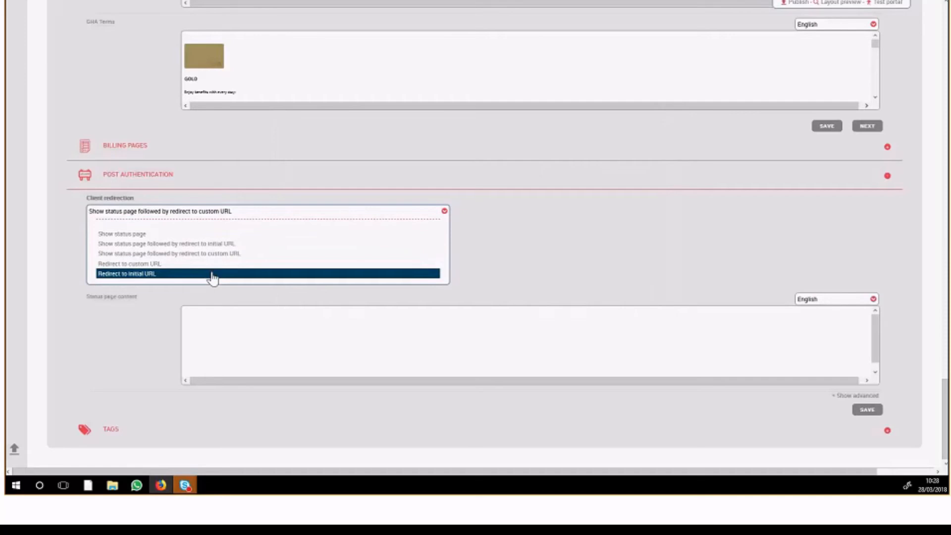
pyautogui.click(213, 264)
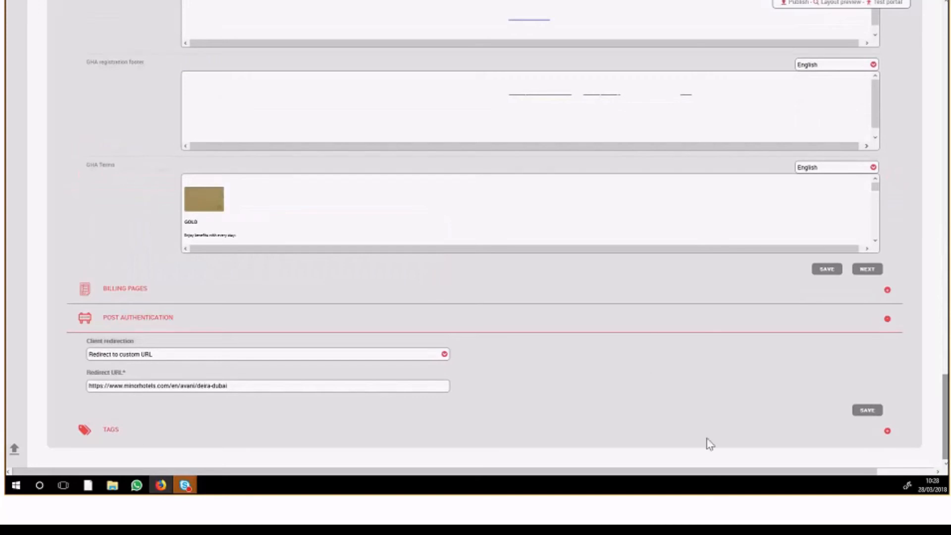
pyautogui.click(176, 432)
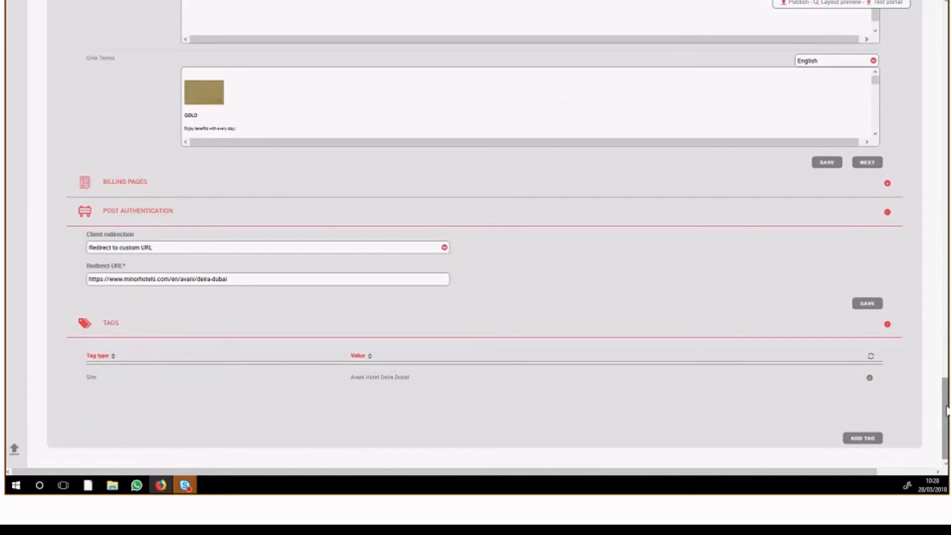
# Open the Facebook entry of the login page content, check which service tier it uses and close its settings
pyautogui.moveTo(947, 410); pyautogui.dragTo(944, 147)
pyautogui.moveTo(949, 200); pyautogui.dragTo(946, 307)
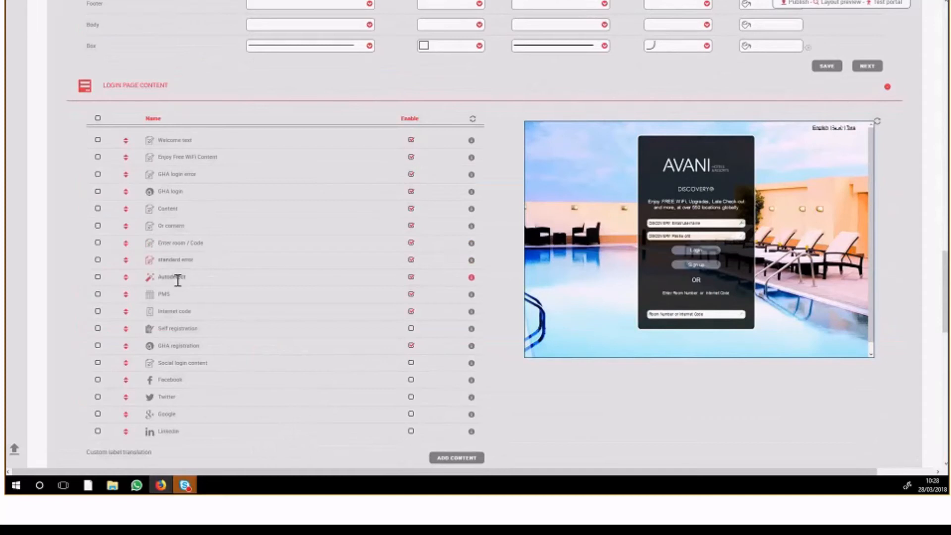
pyautogui.scroll(-1, 171, 316)
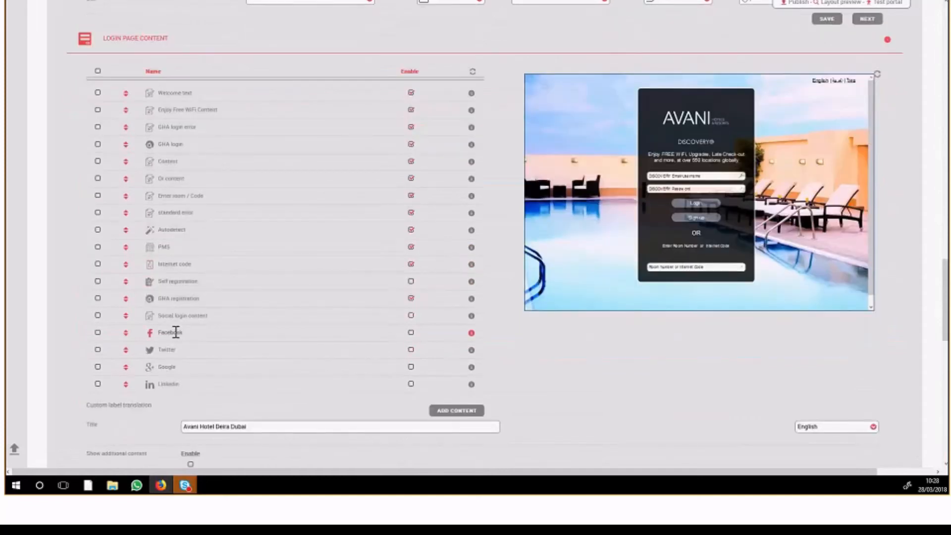
pyautogui.click(176, 332)
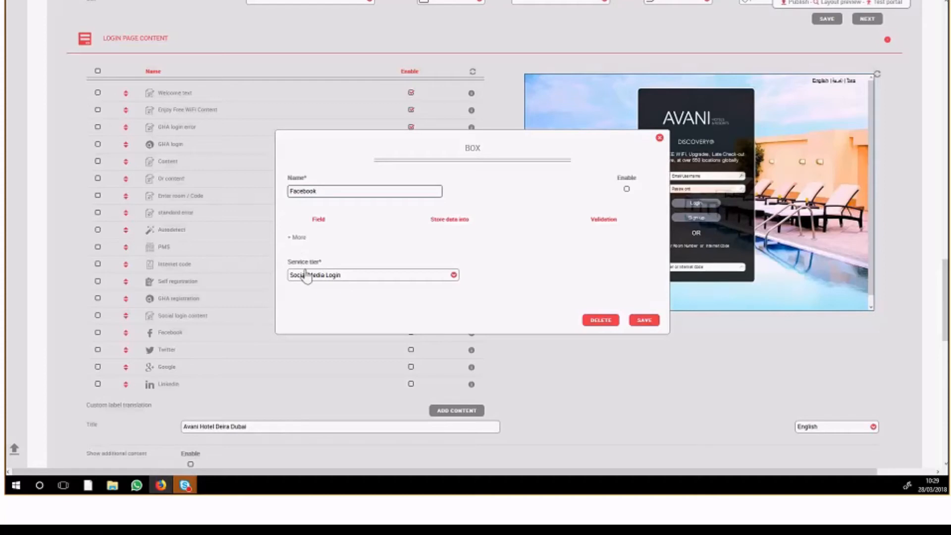
pyautogui.moveTo(326, 260); pyautogui.dragTo(301, 264)
pyautogui.click(659, 138)
# Go to the service tiers and open the details of the Social Media Login tier on the second page
pyautogui.scroll(5, 35, 188)
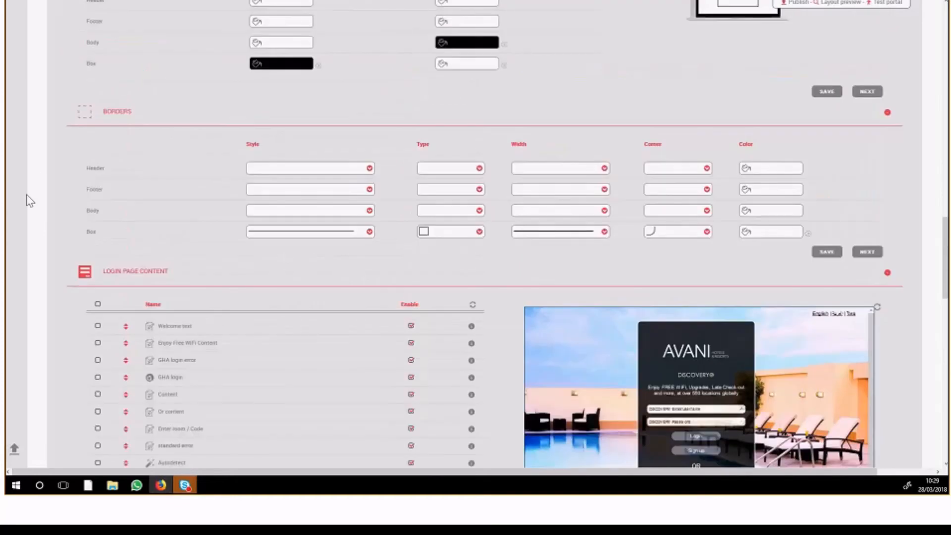
pyautogui.scroll(8, 44, 191)
pyautogui.scroll(10, 58, 185)
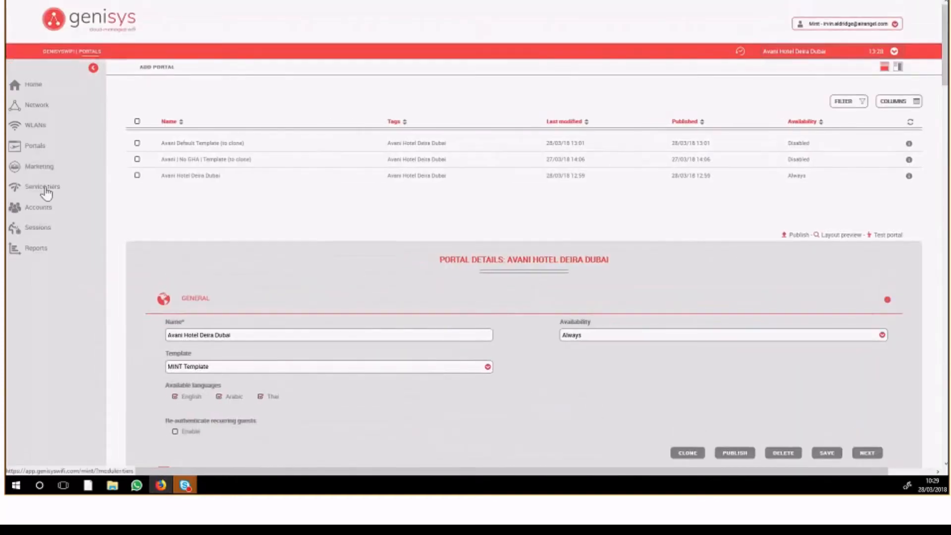
pyautogui.click(48, 191)
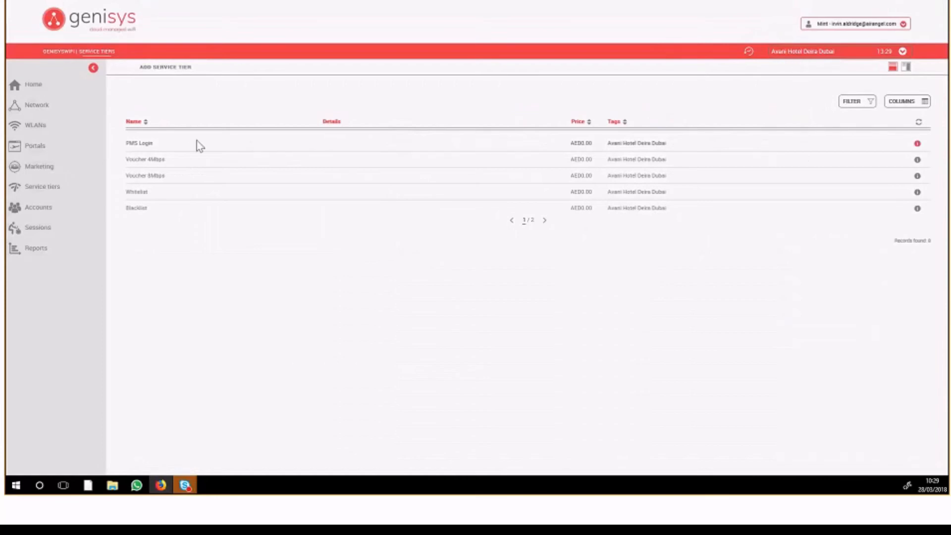
pyautogui.click(545, 221)
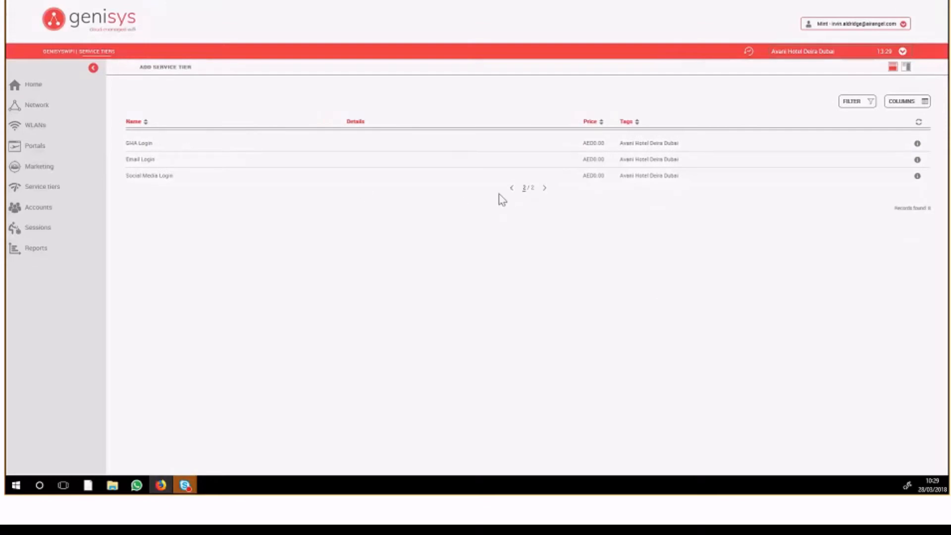
pyautogui.click(151, 176)
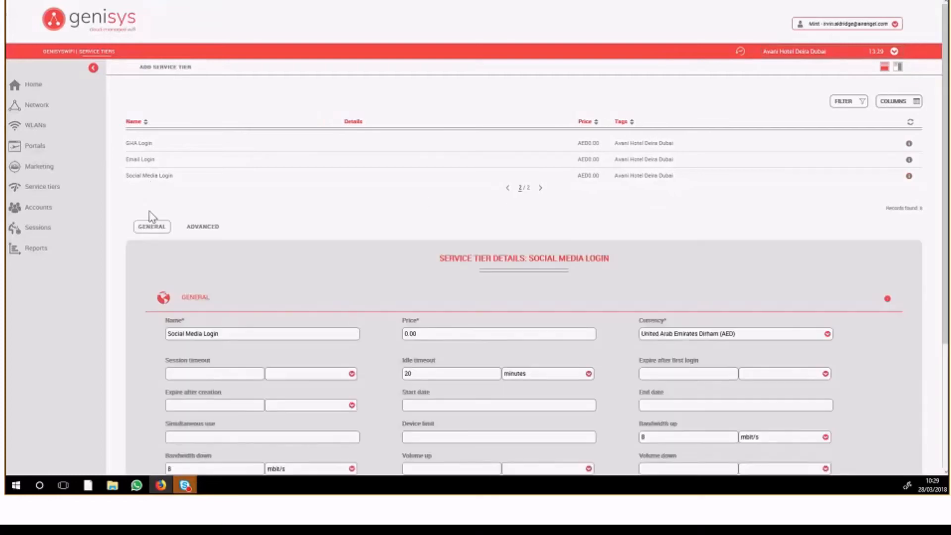
# Review the Social Media Login tier's general settings, including idle timeout, bandwidth units and upload/download volume limits
pyautogui.moveTo(946, 171); pyautogui.dragTo(938, 289)
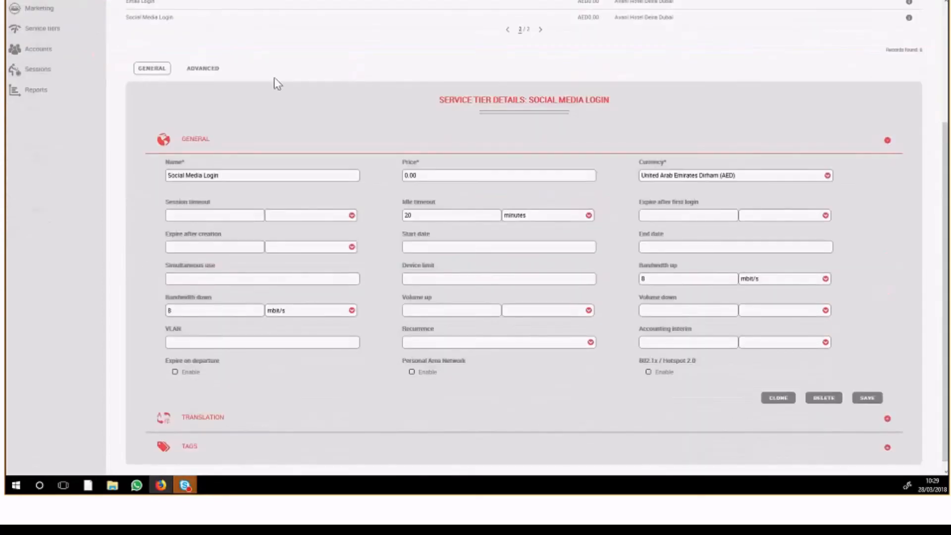
pyautogui.moveTo(947, 181); pyautogui.dragTo(921, 192)
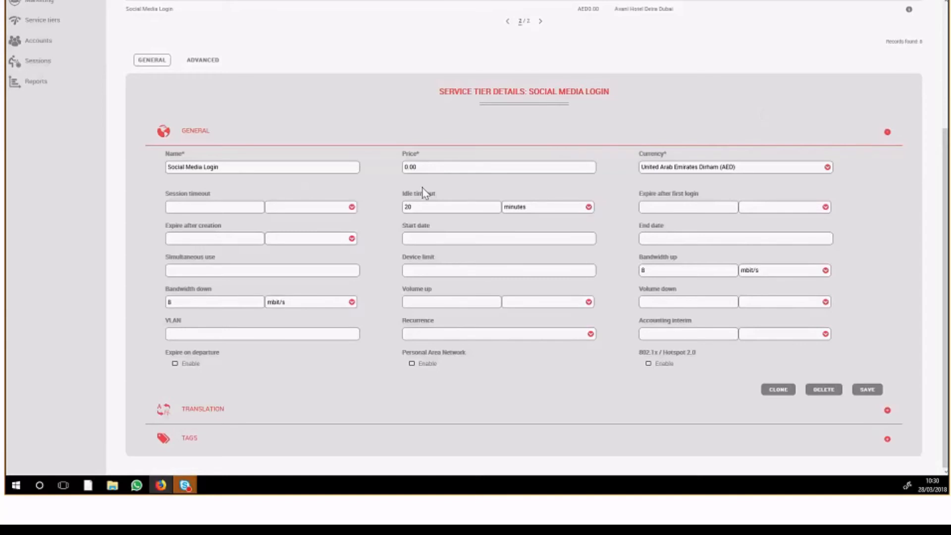
pyautogui.moveTo(677, 259); pyautogui.dragTo(639, 263)
pyautogui.click(792, 280)
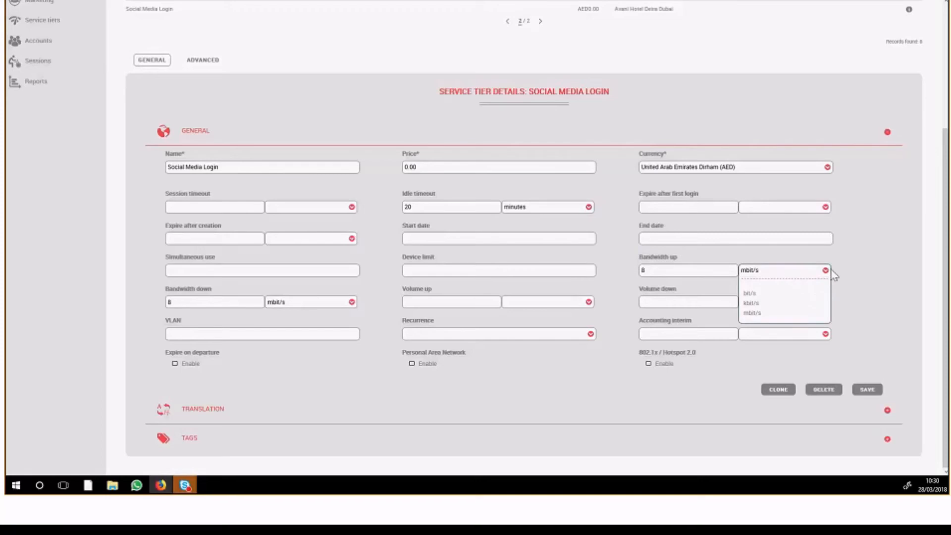
pyautogui.click(843, 267)
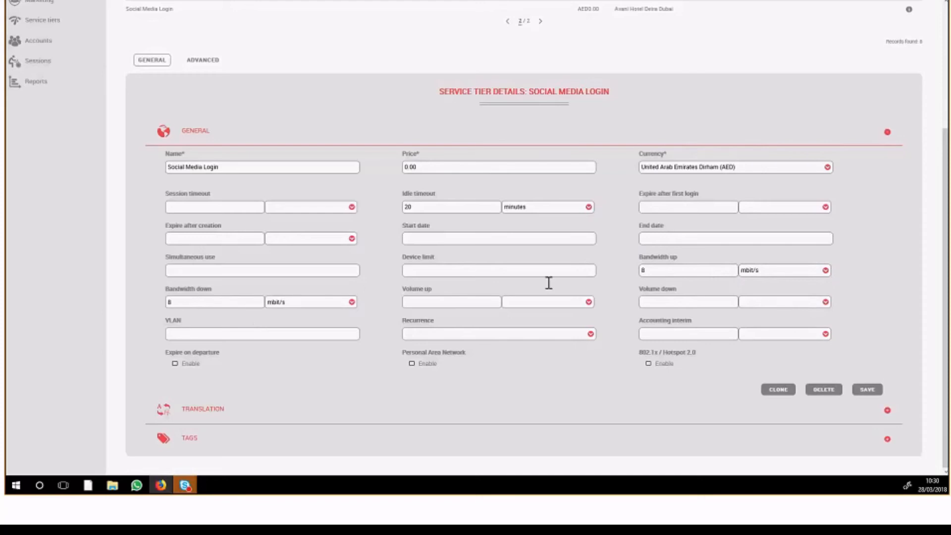
pyautogui.moveTo(405, 288); pyautogui.dragTo(436, 295)
pyautogui.click(456, 291)
# Check the return attributes in the Social Media Login tier's advanced settings and go back to its general settings
pyautogui.click(207, 65)
pyautogui.click(244, 298)
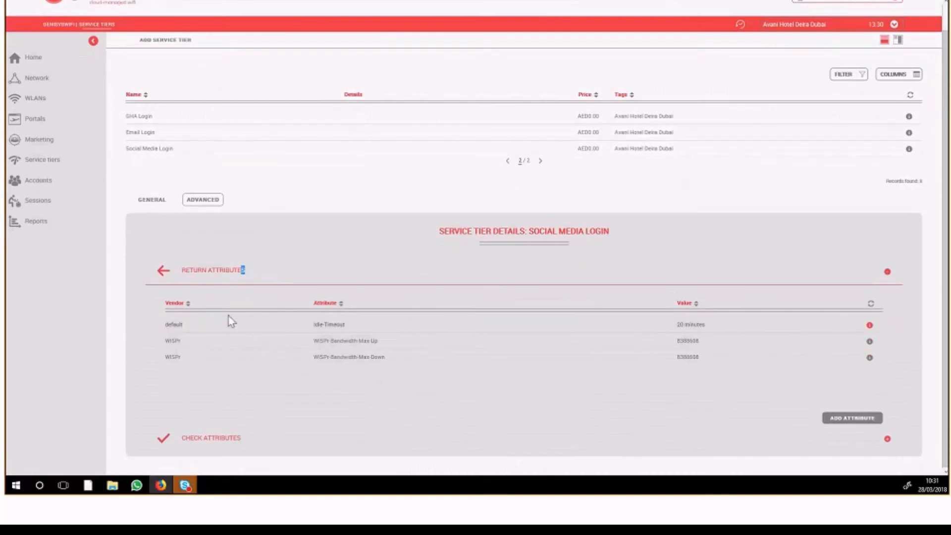
pyautogui.click(159, 200)
pyautogui.scroll(-3, 269, 191)
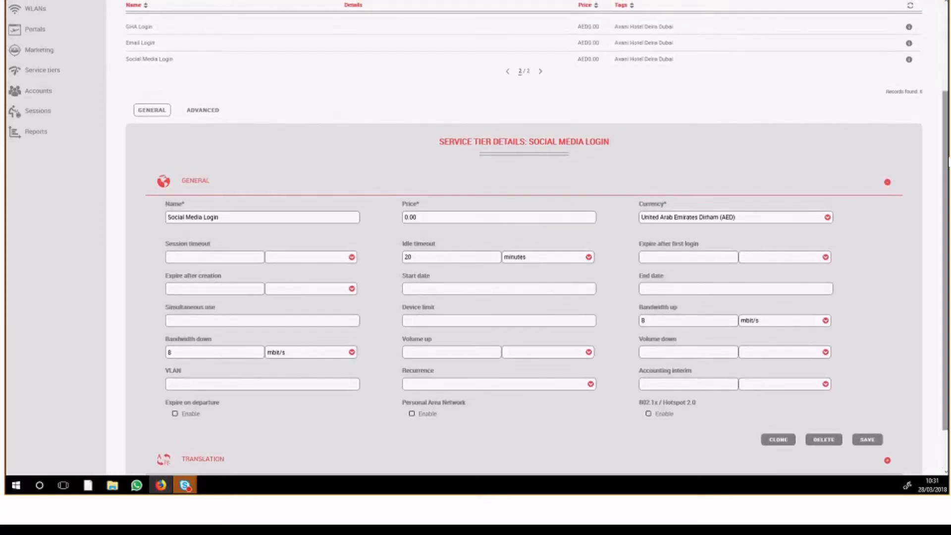
pyautogui.scroll(3, 819, 112)
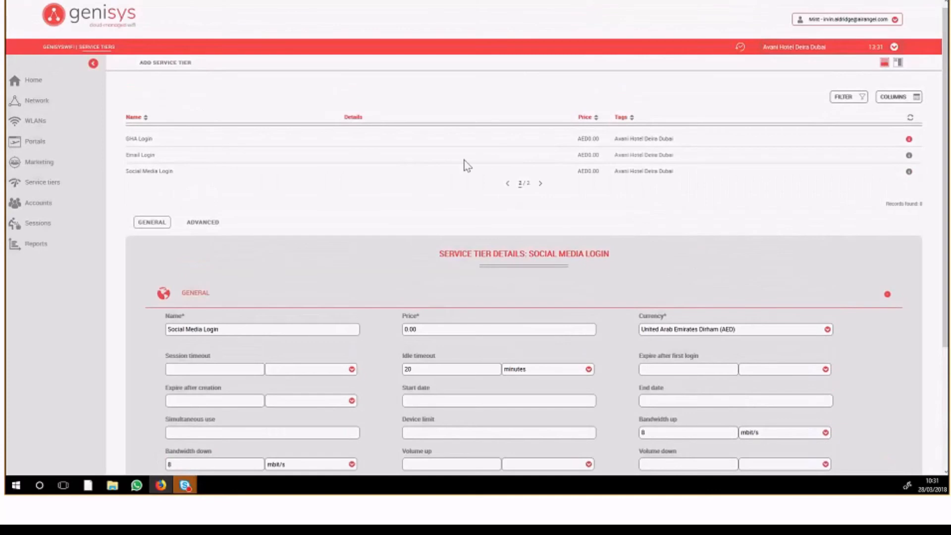
# Review the PMS Login tier's general settings and look through both pages of the service tier list
pyautogui.click(506, 183)
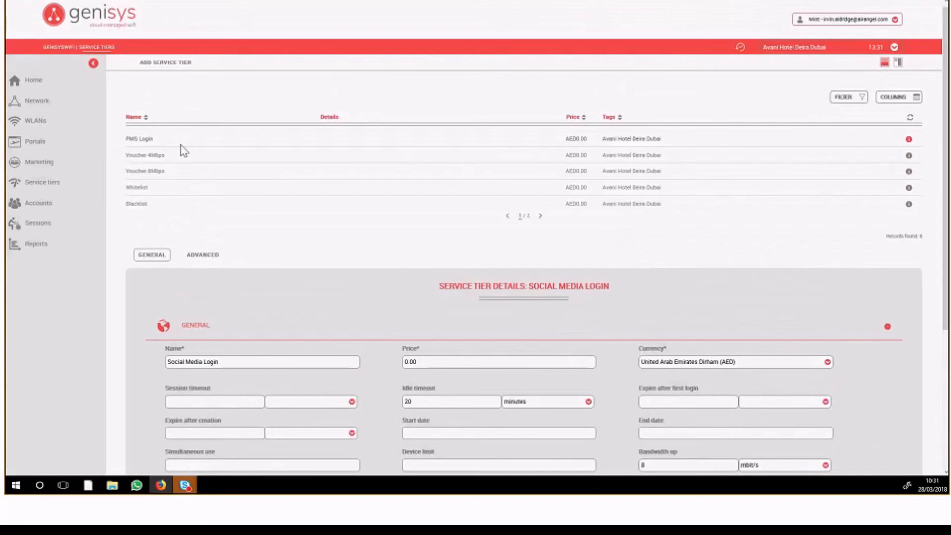
pyautogui.click(160, 143)
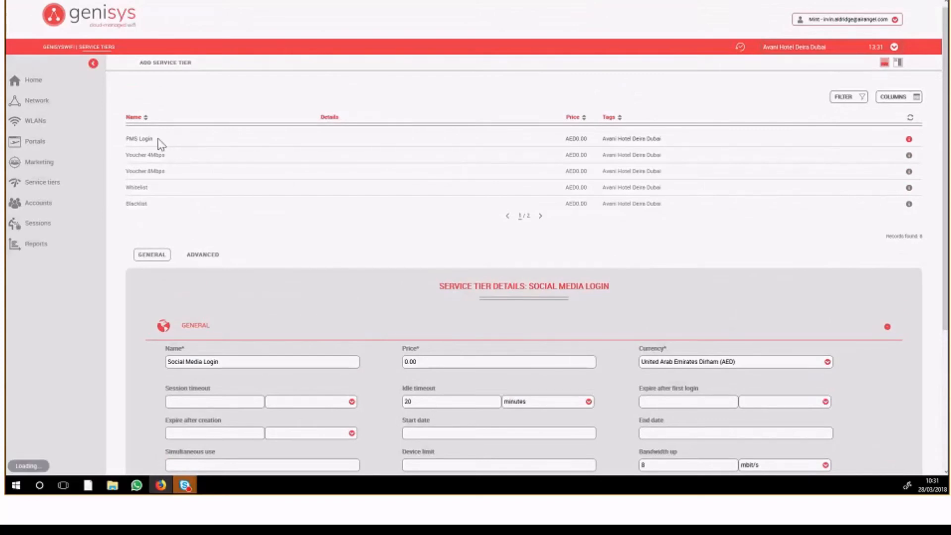
pyautogui.scroll(-4, 198, 188)
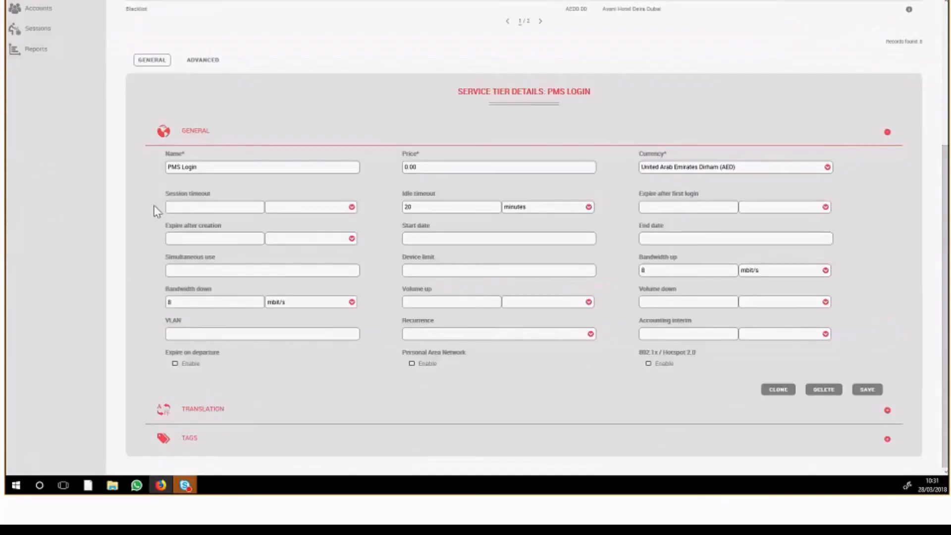
pyautogui.scroll(4, 157, 211)
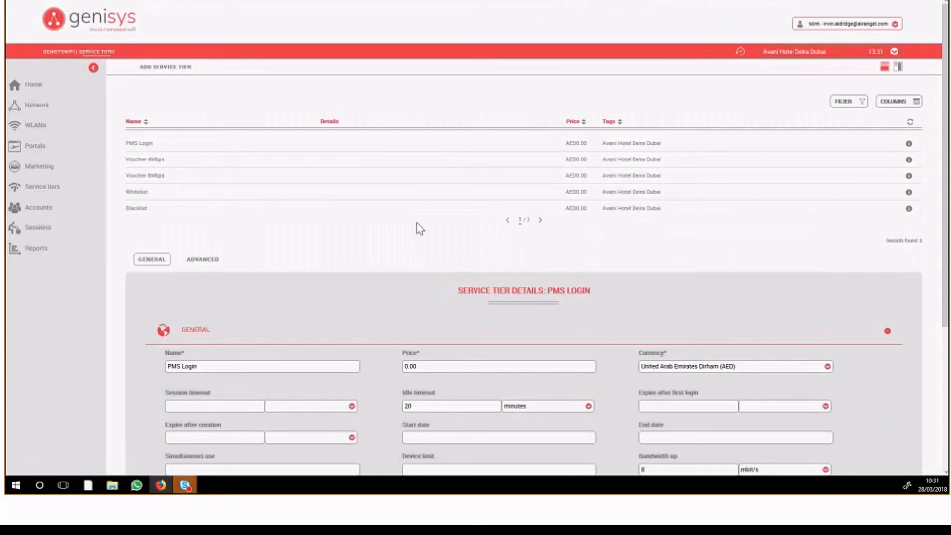
pyautogui.click(540, 221)
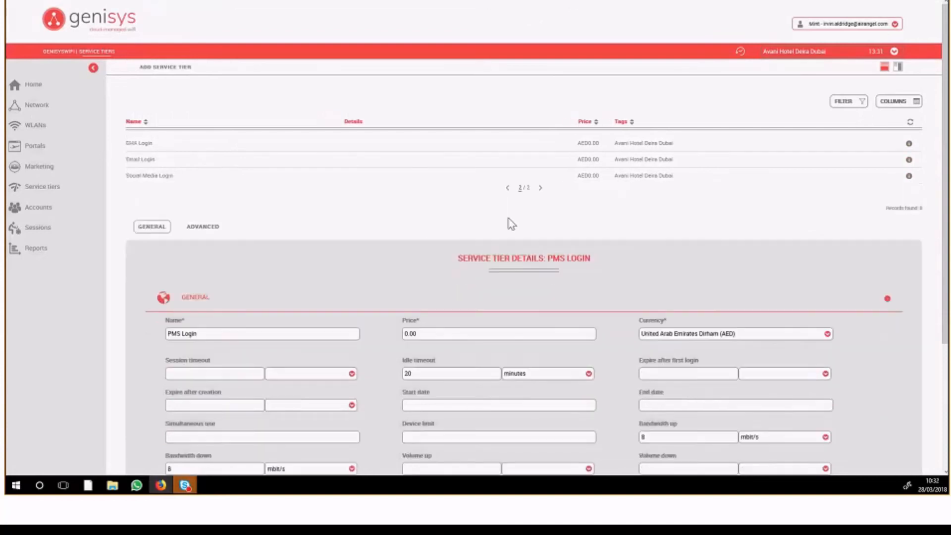
pyautogui.click(507, 189)
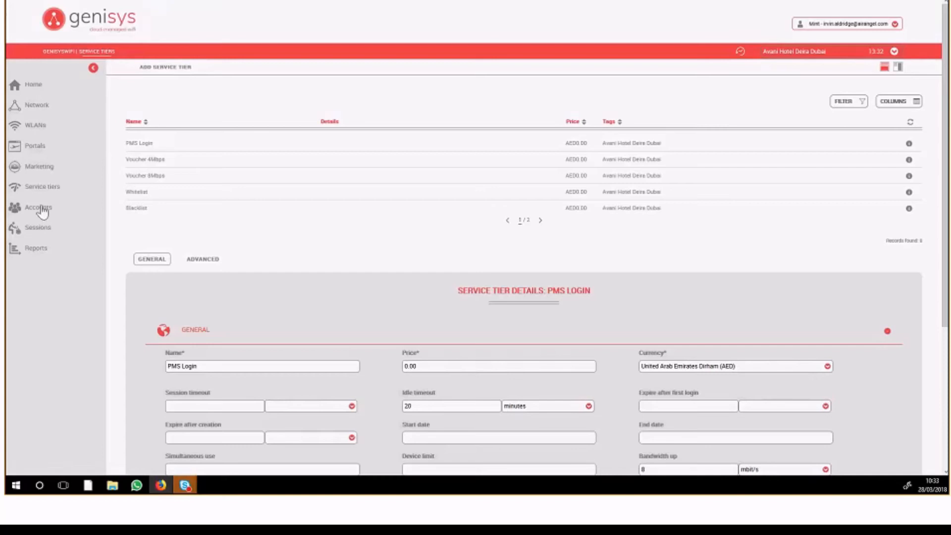
# Open the sessions list of Avani Hotel Deira Dubai and collapse the navigation menu to widen the table
pyautogui.click(42, 228)
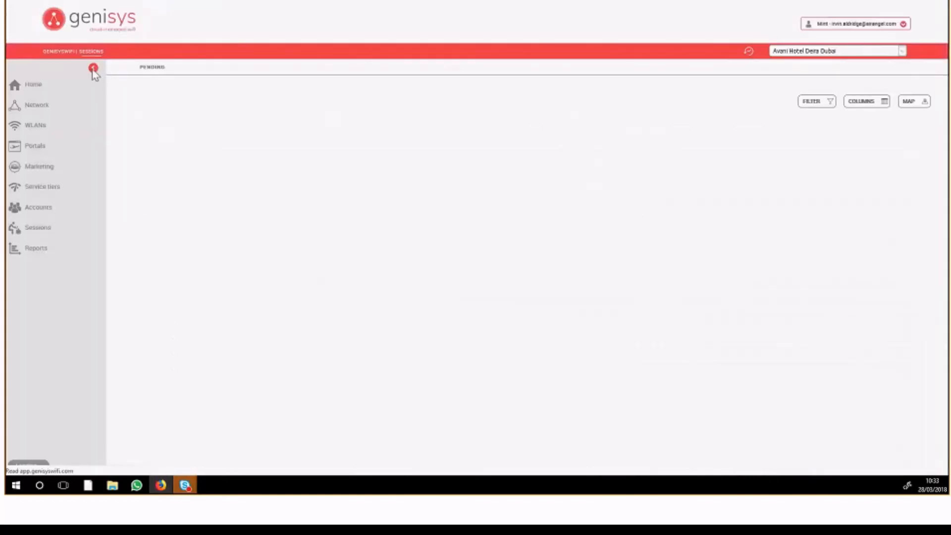
pyautogui.click(93, 69)
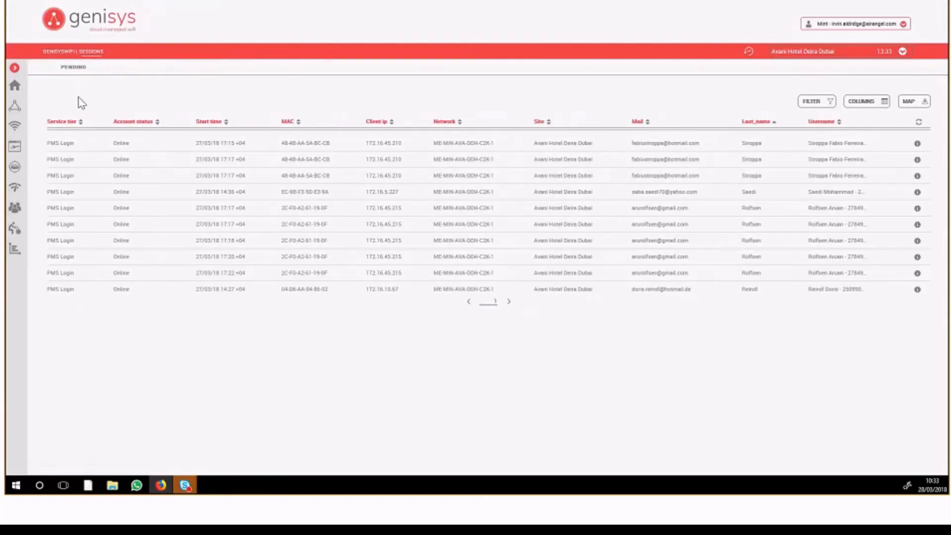
pyautogui.click(14, 68)
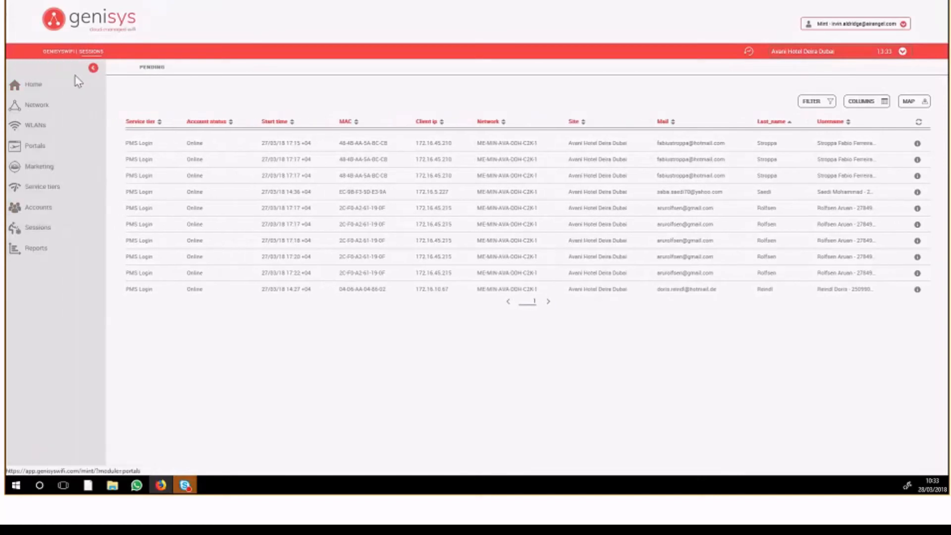
pyautogui.click(93, 68)
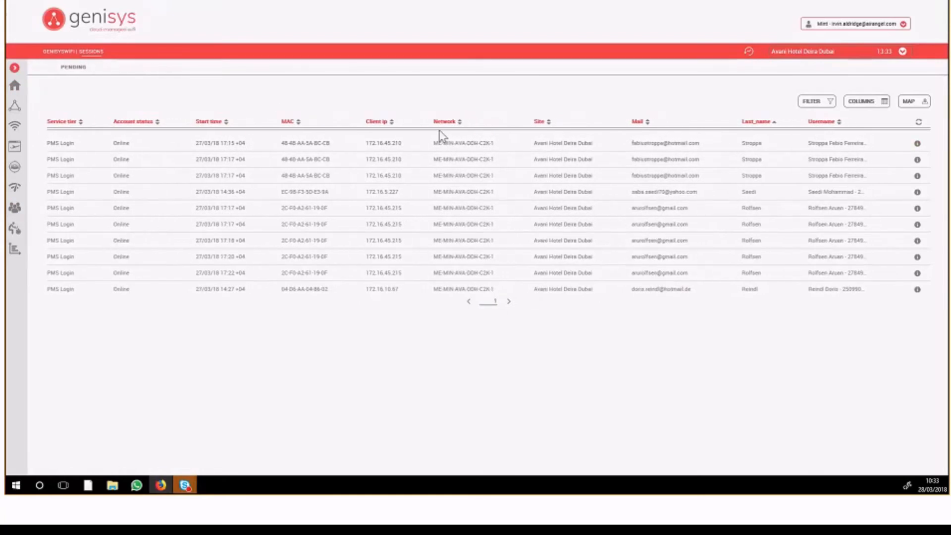
# Sort the sessions by start time with the newest first
pyautogui.click(226, 123)
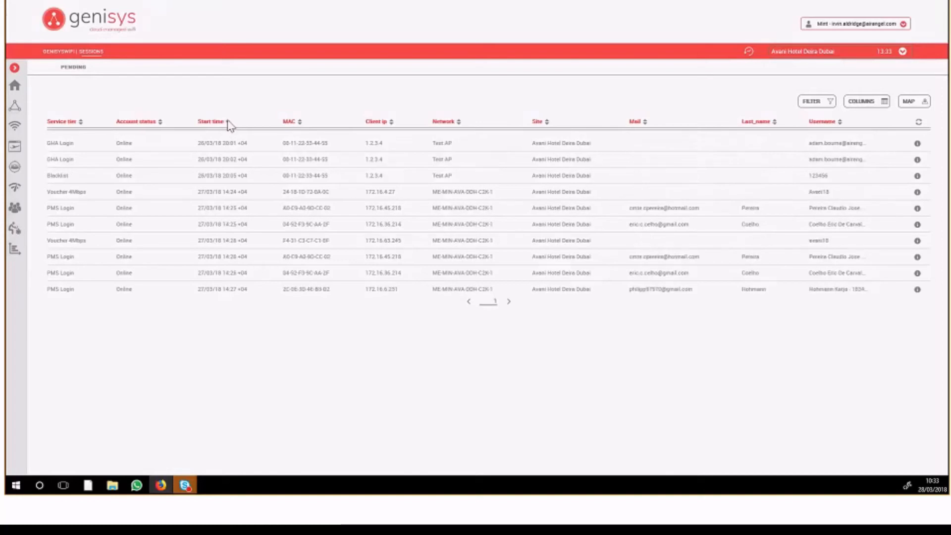
pyautogui.click(226, 123)
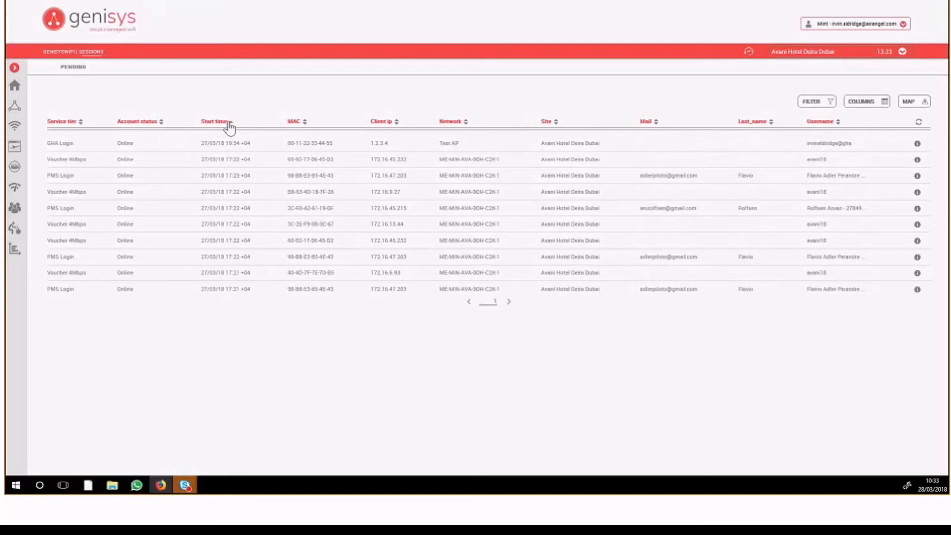
pyautogui.click(229, 122)
pyautogui.click(229, 123)
# Open the account details of the newest GHA Login session and show the sessions in its usage information
pyautogui.click(159, 144)
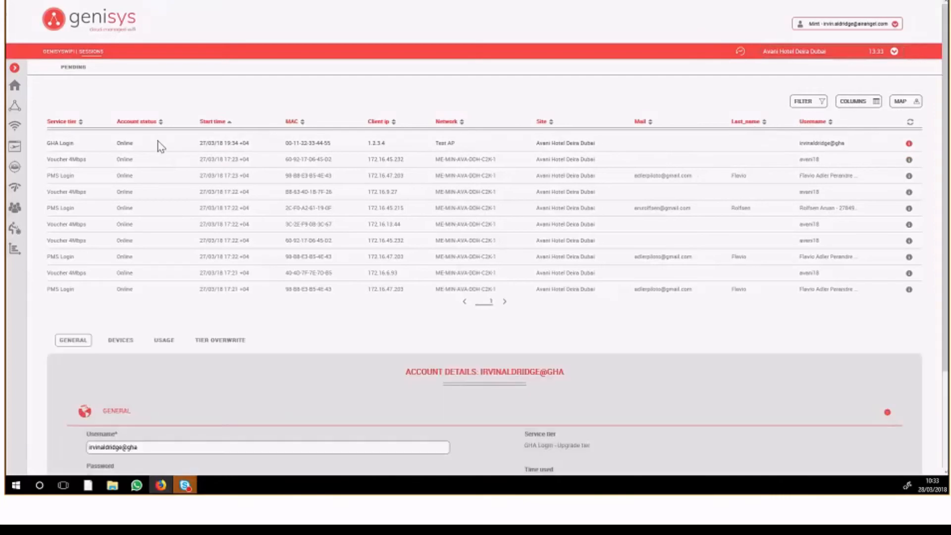
pyautogui.scroll(-3, 161, 146)
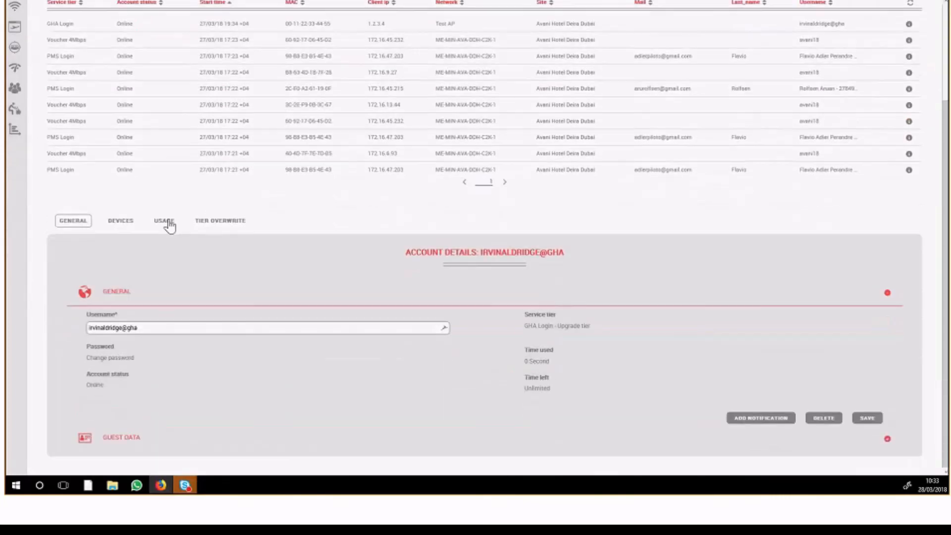
pyautogui.click(121, 221)
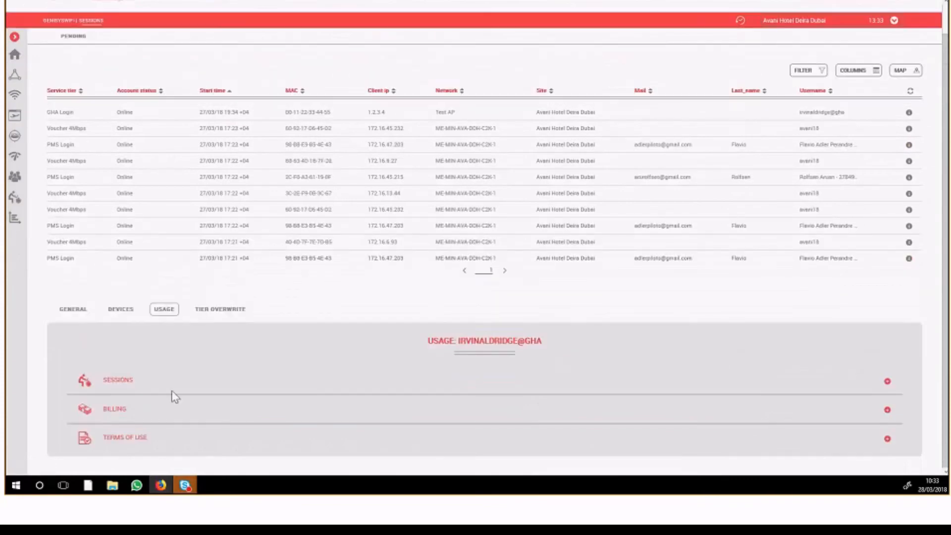
pyautogui.click(161, 373)
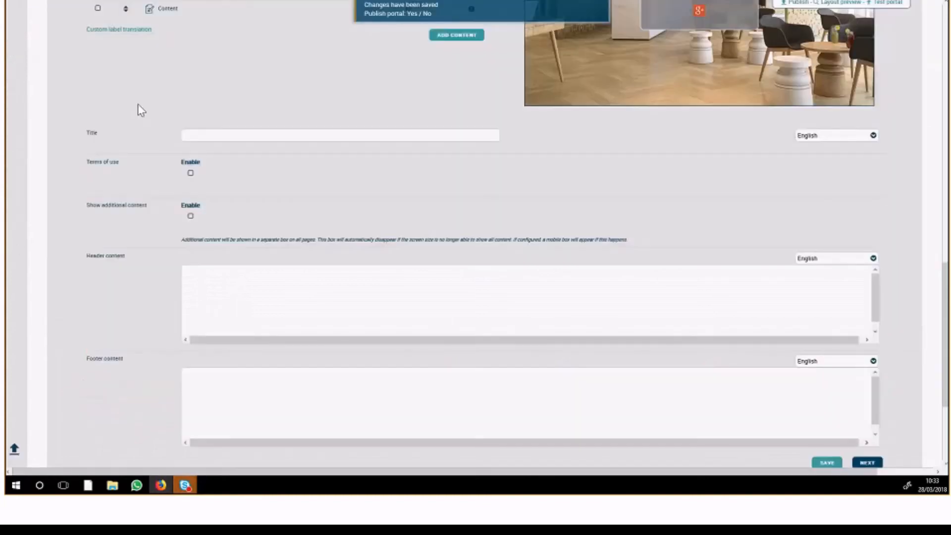
# Switch to the Captivnet admin site and open its sessions list with the navigation menu collapsed
pyautogui.scroll(15, 138, 104)
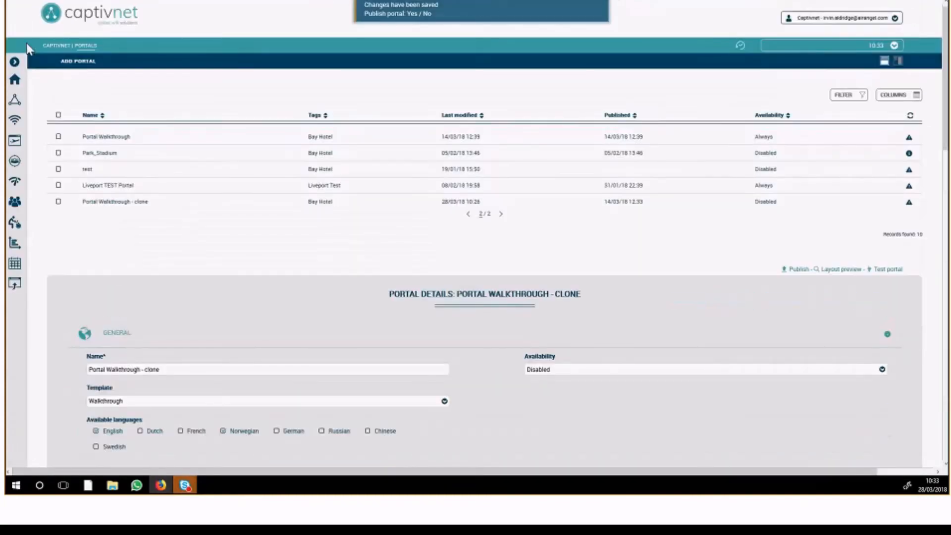
pyautogui.click(16, 68)
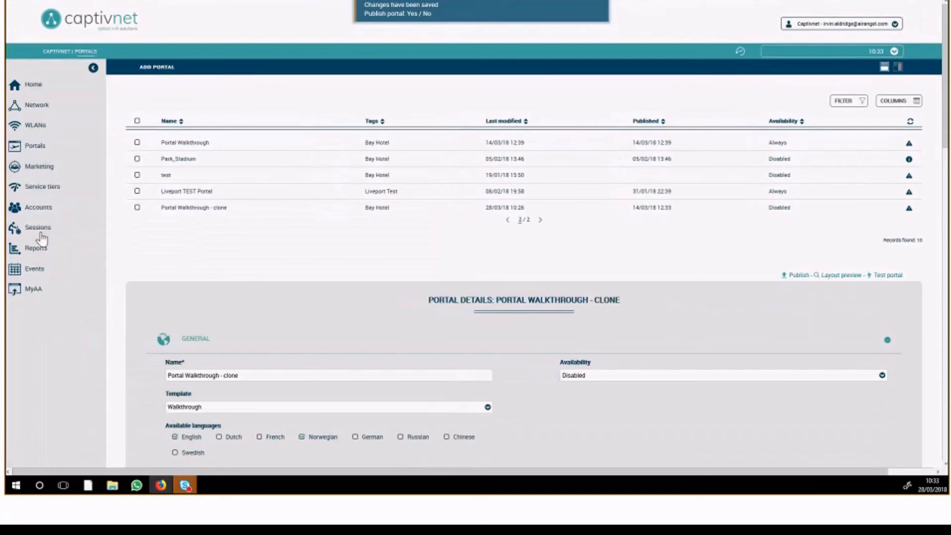
pyautogui.click(40, 229)
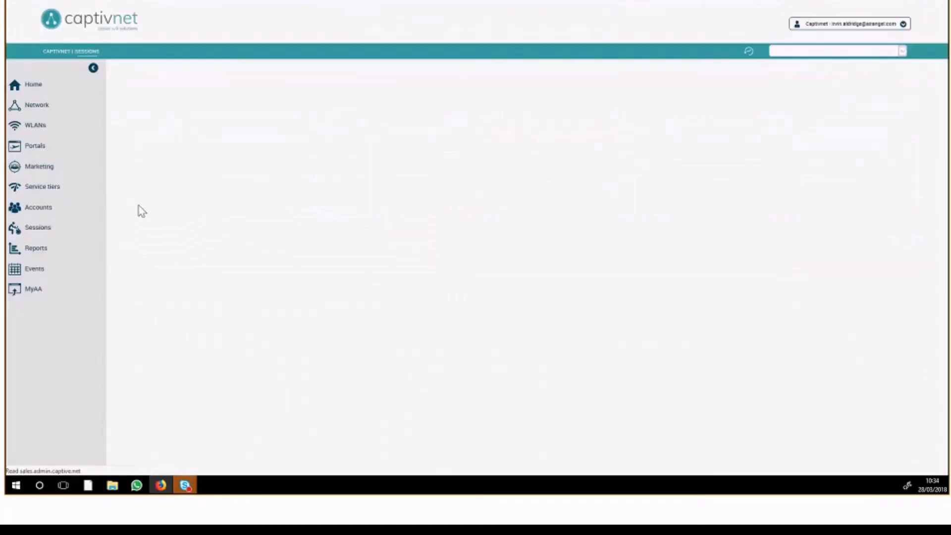
pyautogui.click(94, 69)
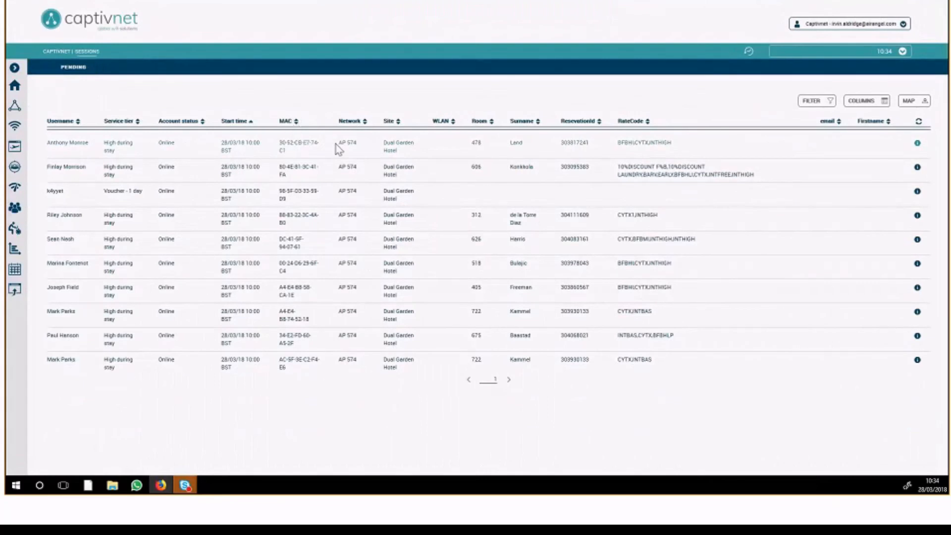
# Open the account details of the first listed session and examine the expanded guest data
pyautogui.click(621, 143)
pyautogui.click(73, 147)
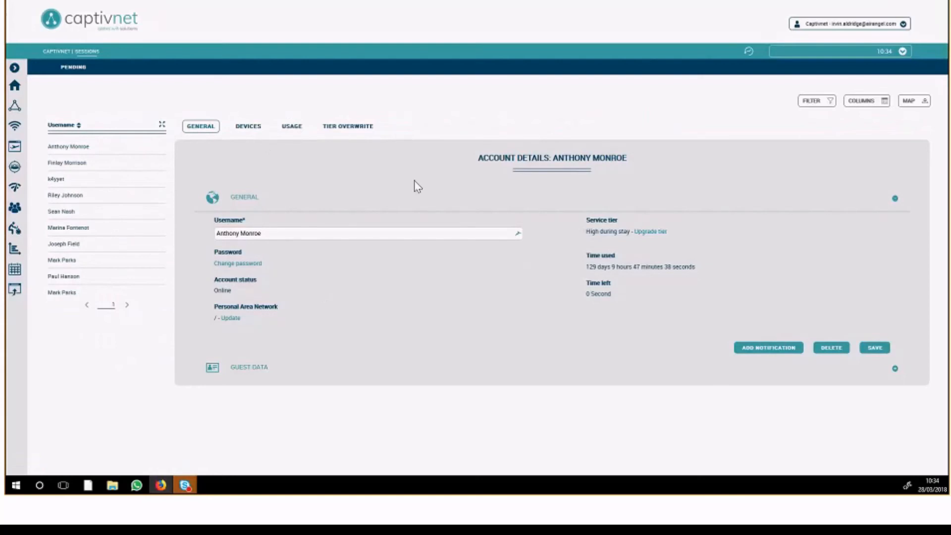
pyautogui.click(250, 369)
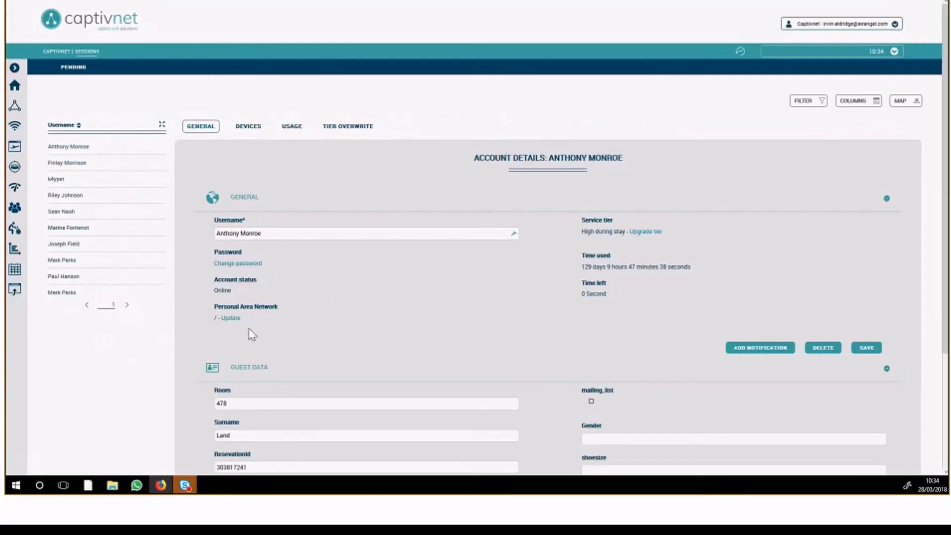
pyautogui.scroll(-2, 246, 307)
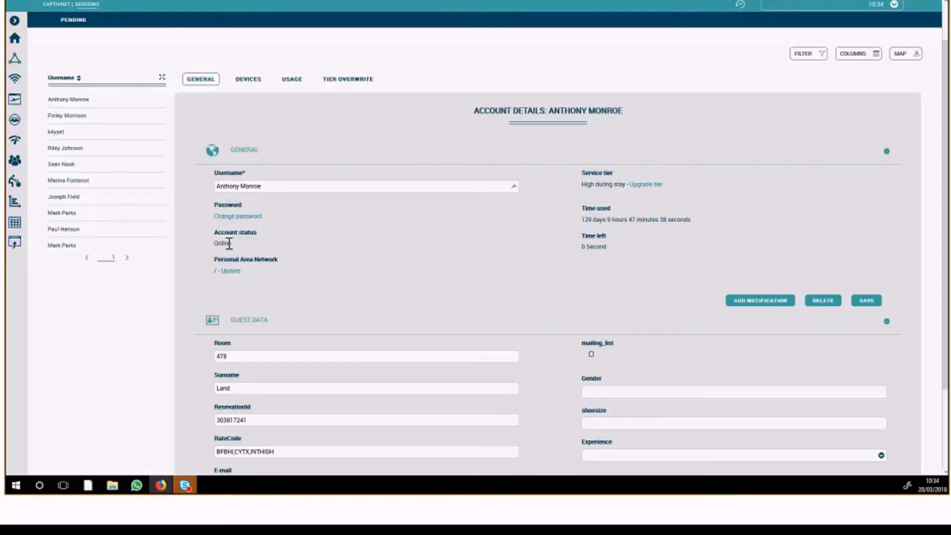
pyautogui.scroll(-2, 257, 271)
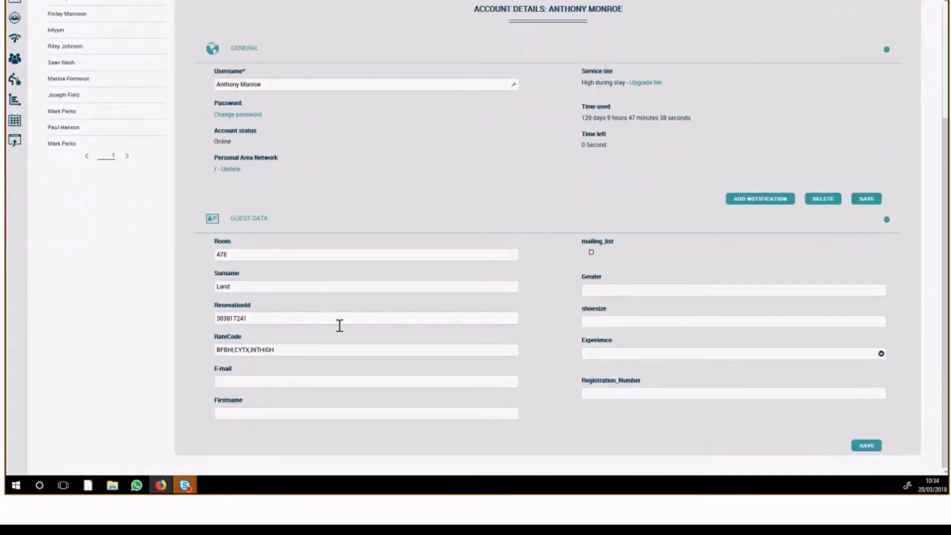
pyautogui.scroll(3, 352, 255)
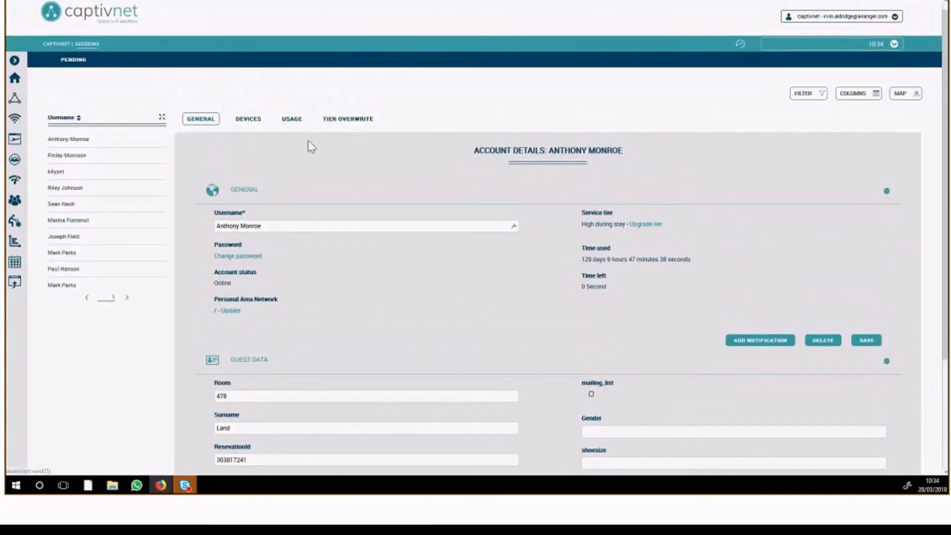
# View the guest account's registered devices and its session history under usage
pyautogui.click(249, 120)
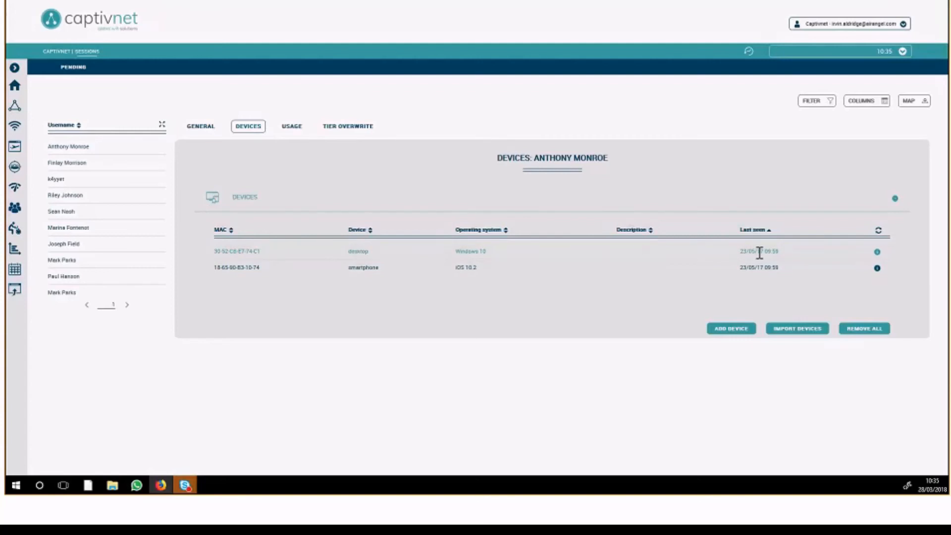
pyautogui.click(291, 128)
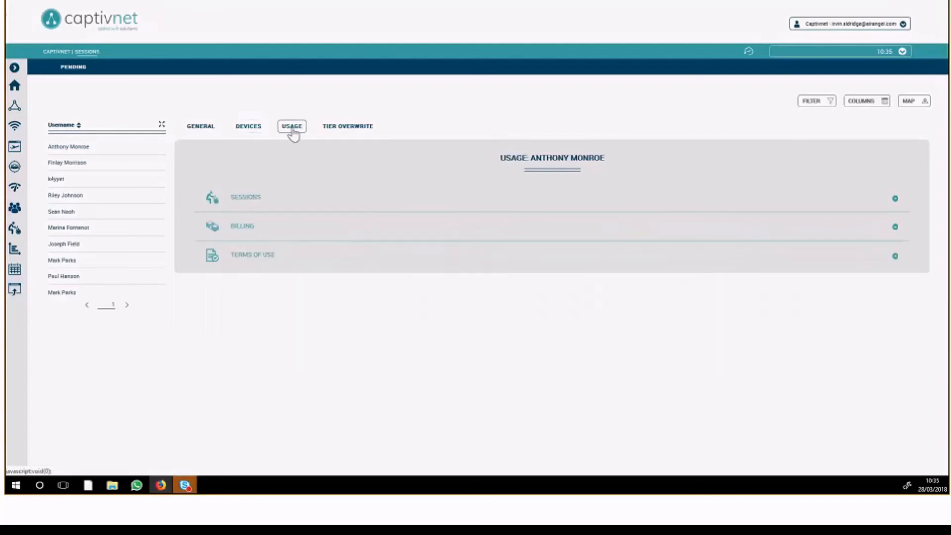
pyautogui.click(280, 195)
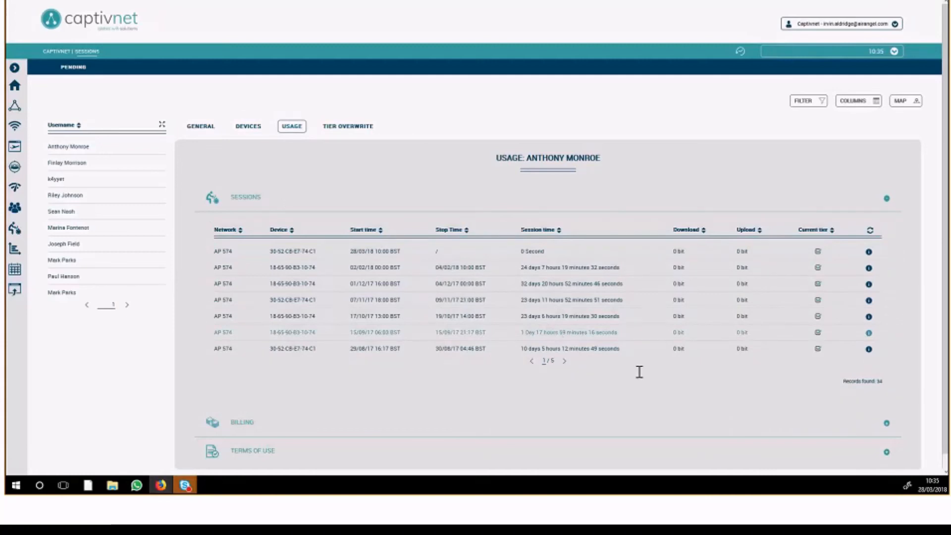
# Sort the guest's session history by largest download and expand the billing records below it
pyautogui.click(707, 232)
pyautogui.click(707, 232)
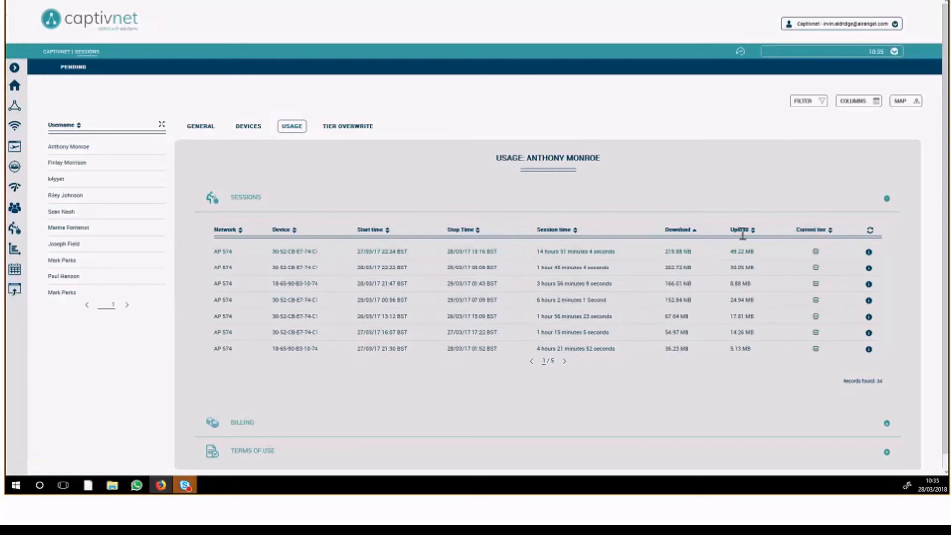
pyautogui.scroll(-1, 248, 358)
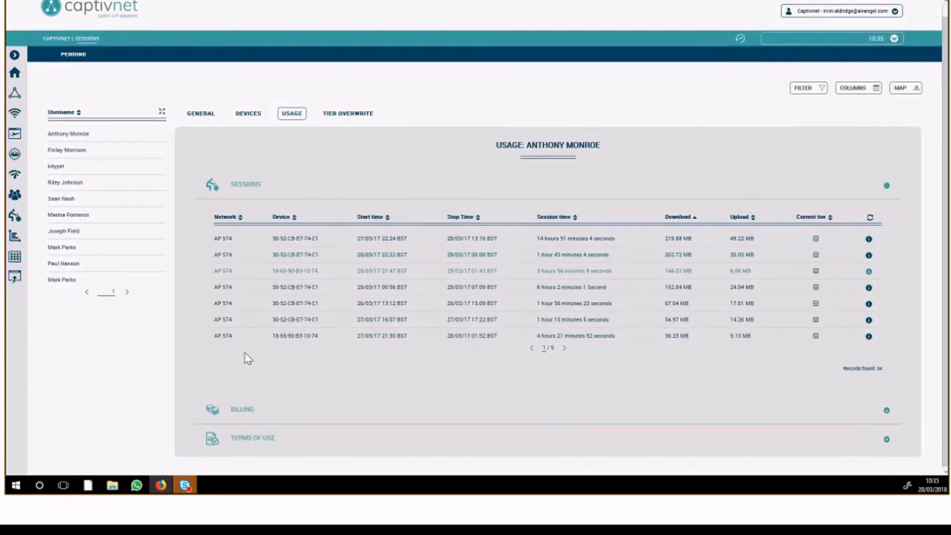
pyautogui.click(270, 420)
pyautogui.scroll(-3, 319, 371)
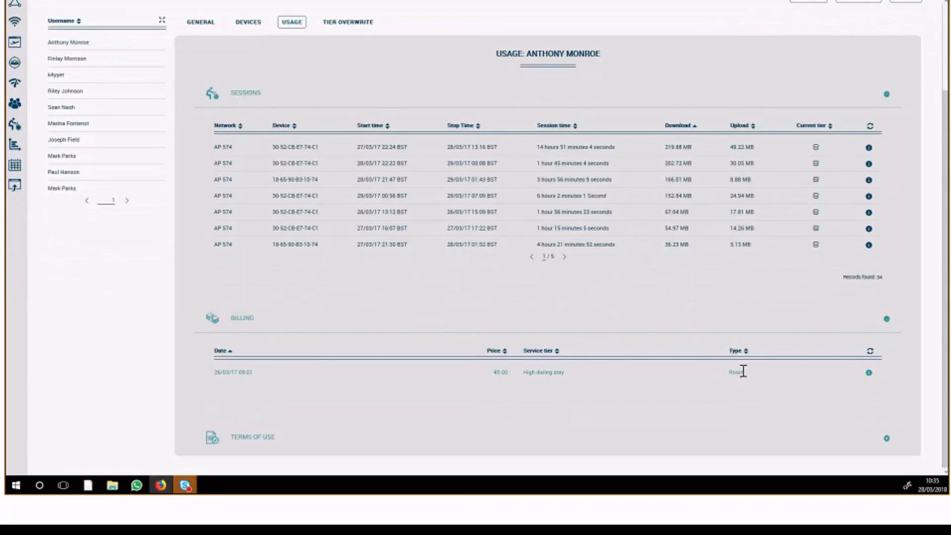
# Expand the terms of use section in the guest's usage information and examine its acceptance records
pyautogui.click(245, 437)
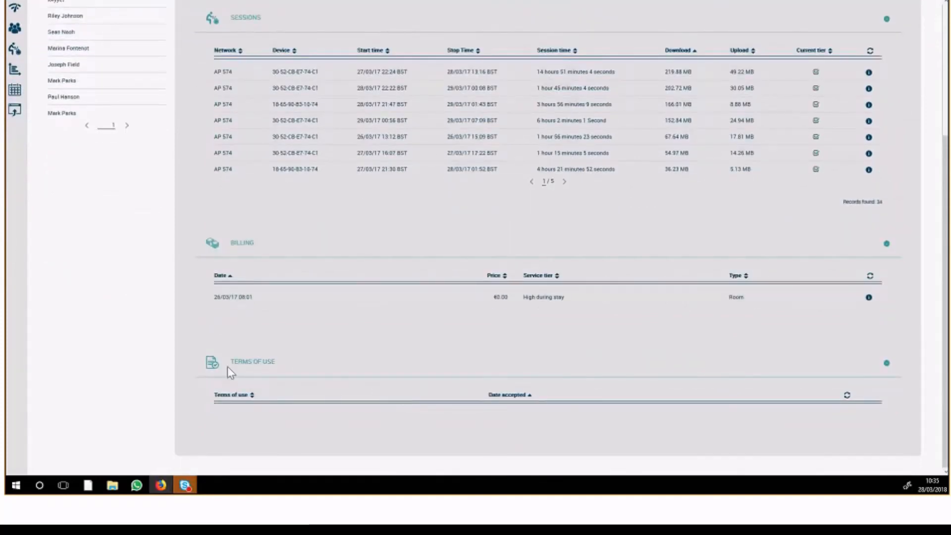
pyautogui.moveTo(233, 359); pyautogui.dragTo(276, 361)
pyautogui.scroll(2, 296, 388)
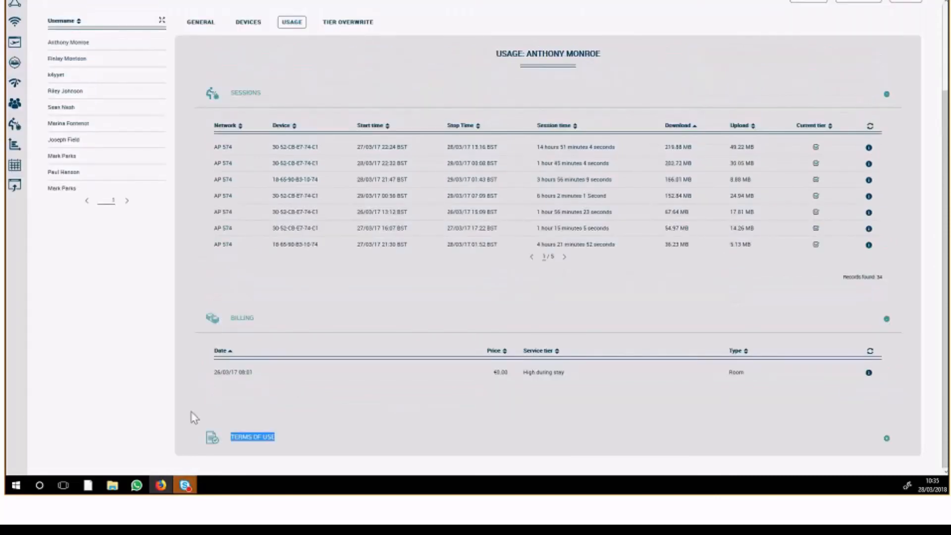
pyautogui.click(280, 438)
pyautogui.scroll(-2, 293, 409)
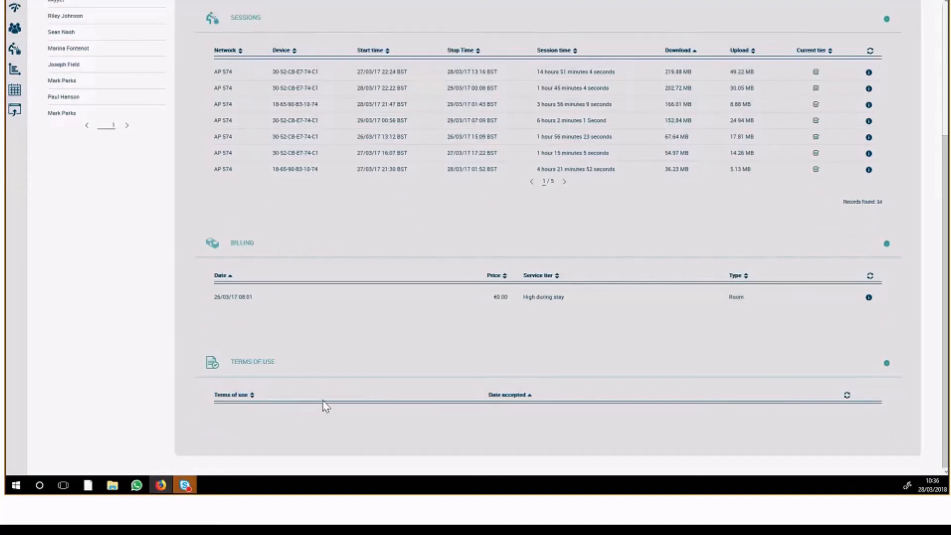
# Open the guest account's tier overwrite settings and examine the general options
pyautogui.scroll(4, 325, 407)
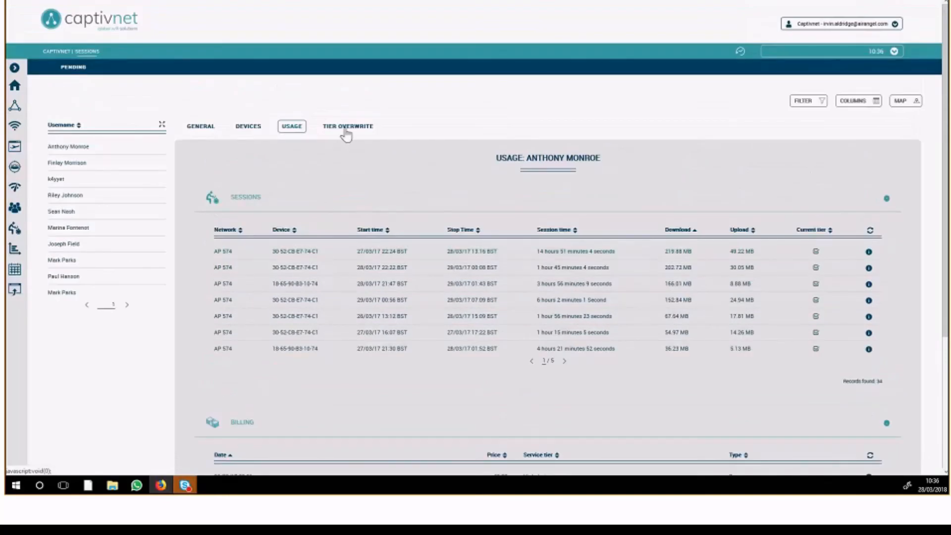
pyautogui.click(347, 128)
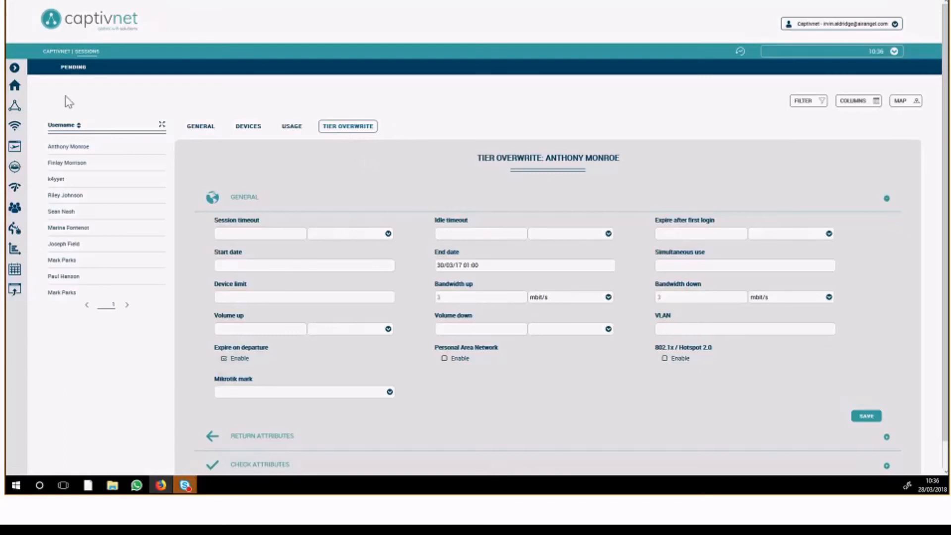
pyautogui.click(14, 68)
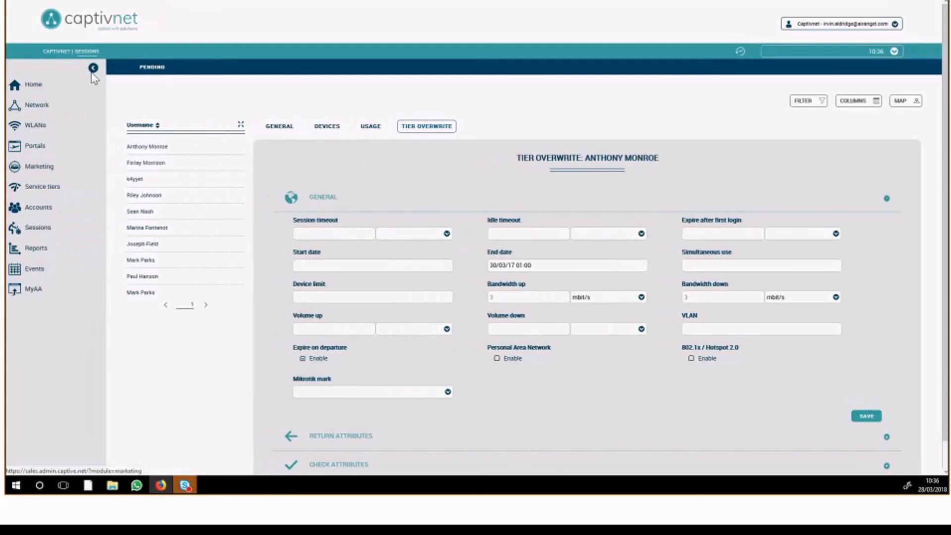
pyautogui.click(92, 70)
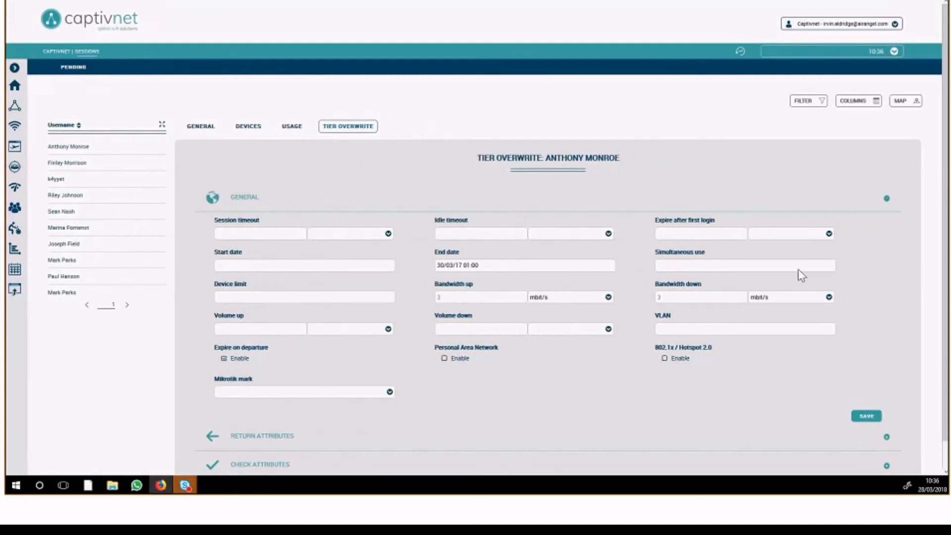
pyautogui.scroll(-1, 439, 201)
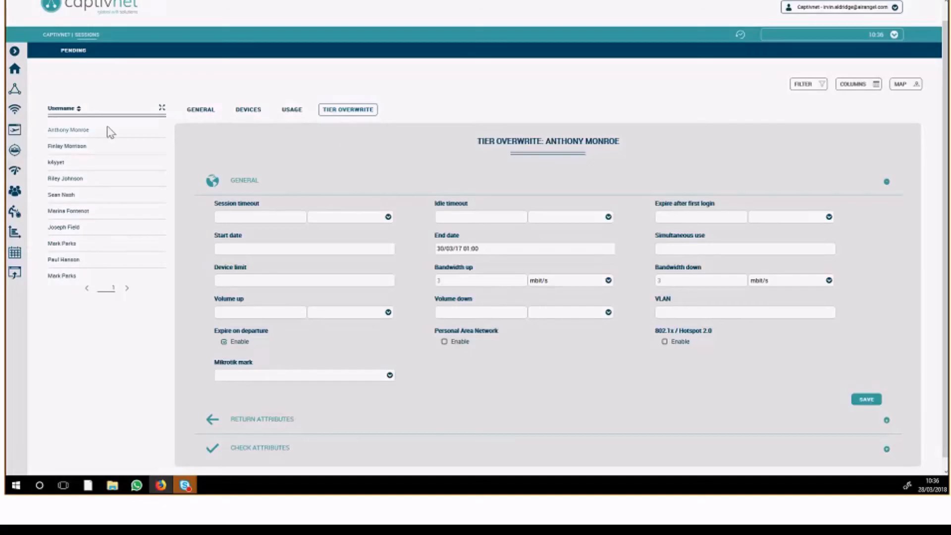
# Reopen the first listed session's account and copy the MAC address of its Windows 10 desktop device
pyautogui.click(162, 108)
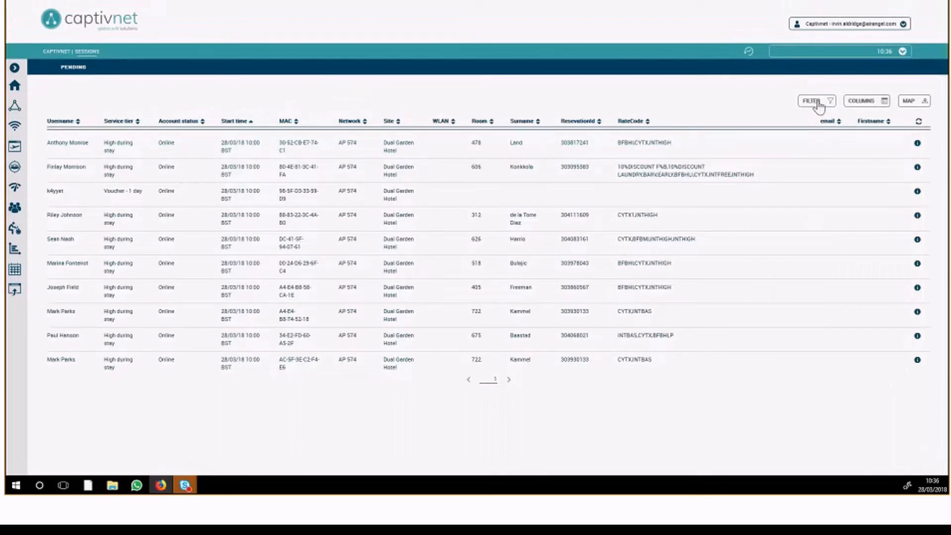
pyautogui.tripleClick(287, 149)
pyautogui.hotkey('ctrl', 'c')
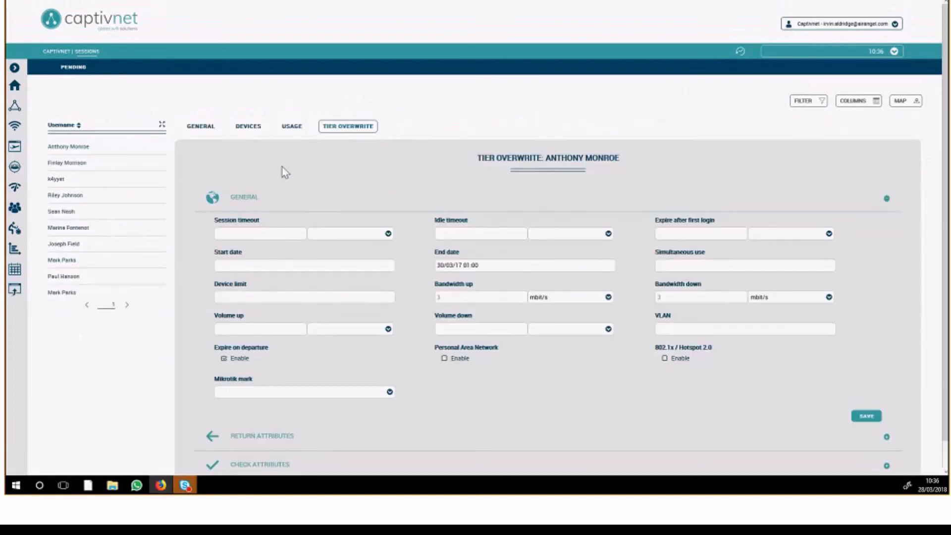
pyautogui.scroll(-1, 364, 296)
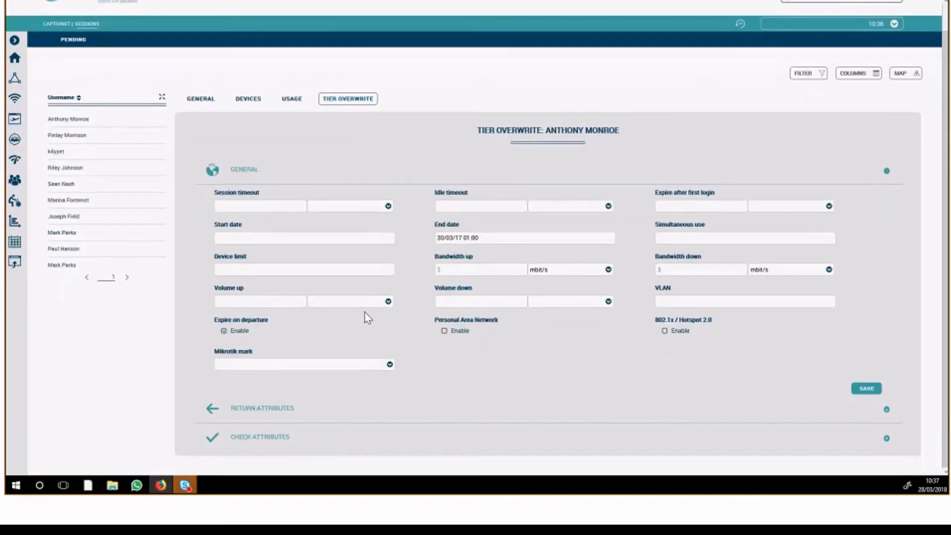
pyautogui.click(248, 99)
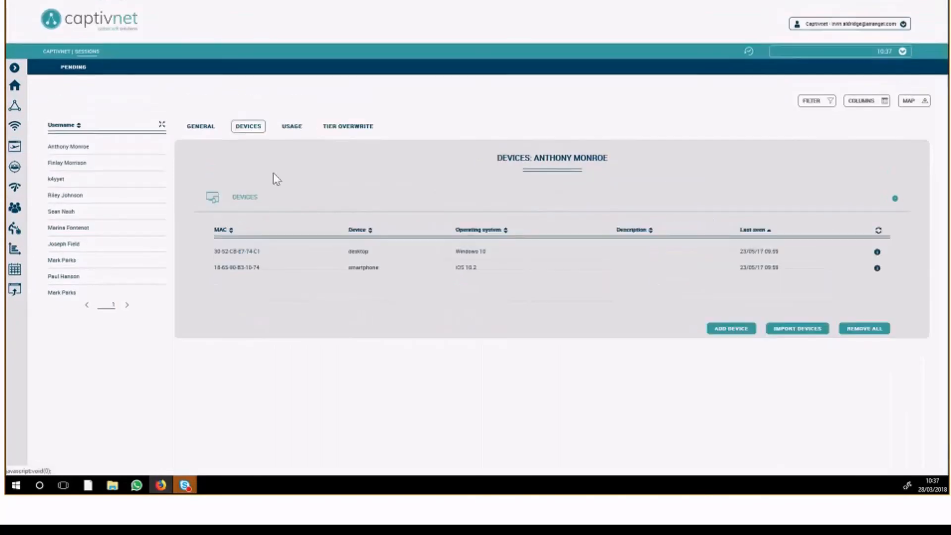
pyautogui.moveTo(261, 251); pyautogui.dragTo(216, 252)
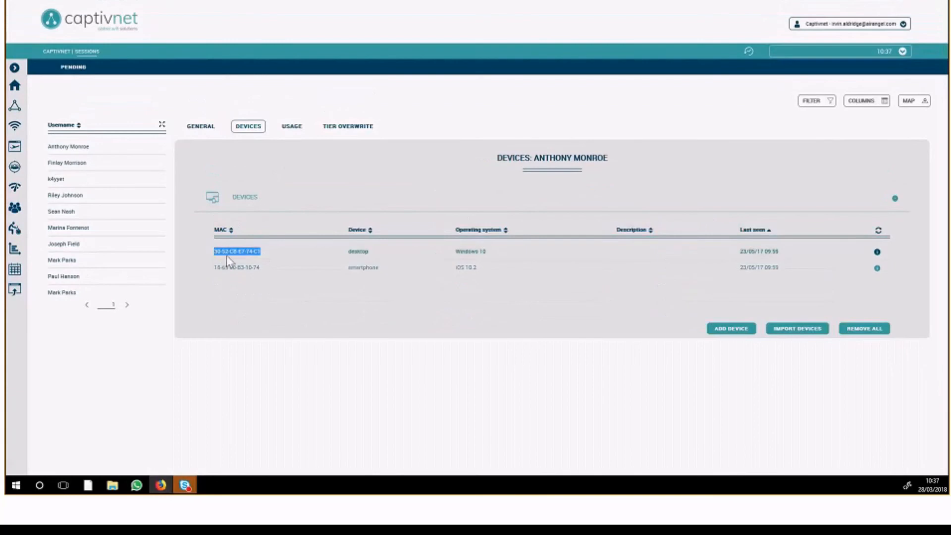
# Return to the full sessions list and filter it by MAC 30-52-CB-E7-74-C1
pyautogui.click(162, 125)
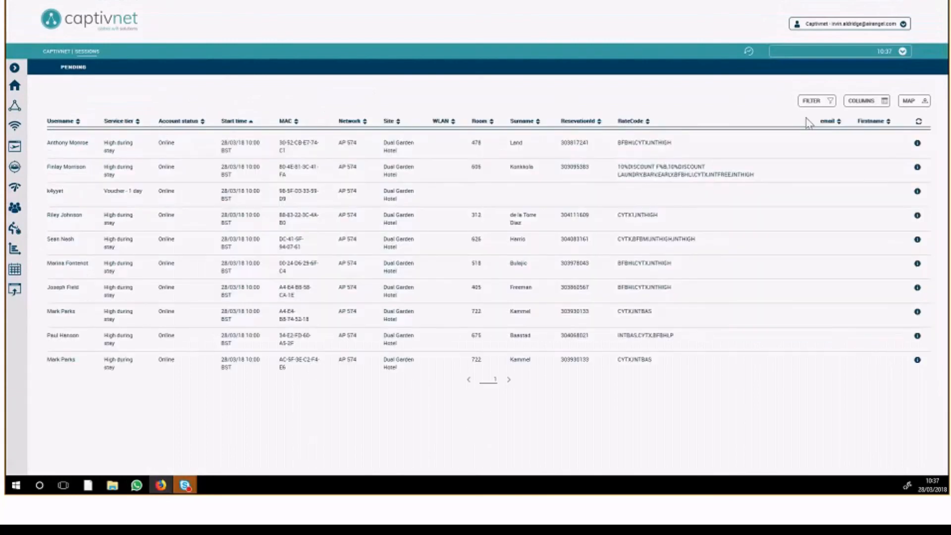
pyautogui.click(815, 101)
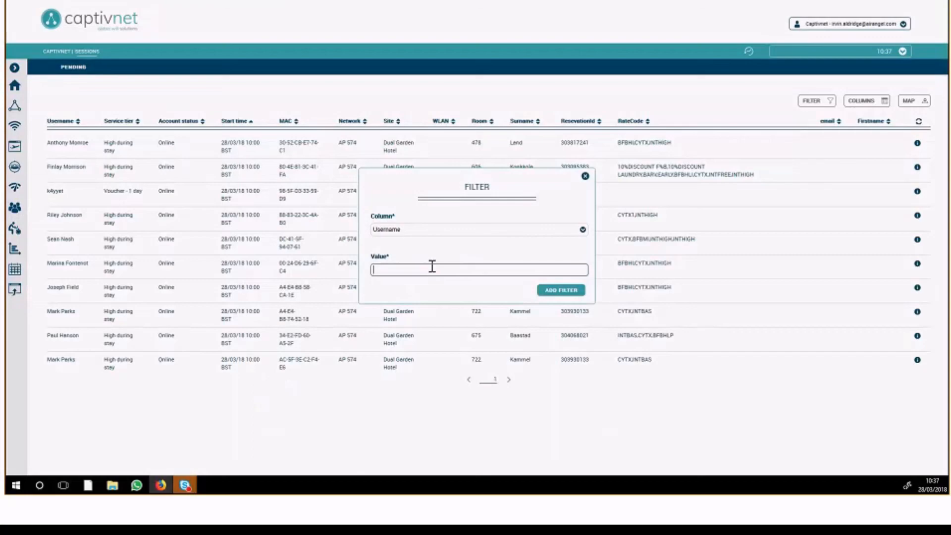
pyautogui.click(417, 229)
pyautogui.click(418, 272)
pyautogui.click(417, 274)
pyautogui.hotkey('ctrl', 'v')
pyautogui.click(539, 291)
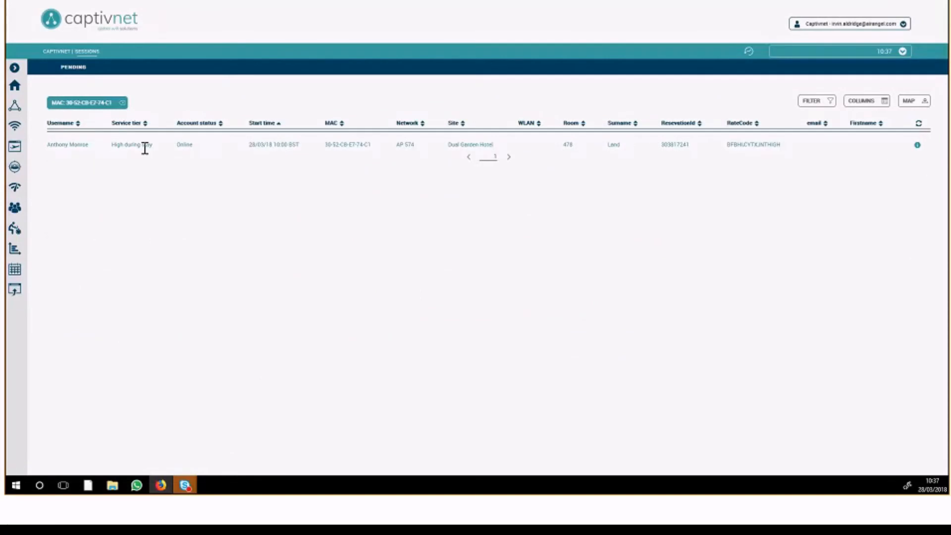
# Open the filtered session's account and view its devices, usage and tier overwrite settings
pyautogui.click(147, 149)
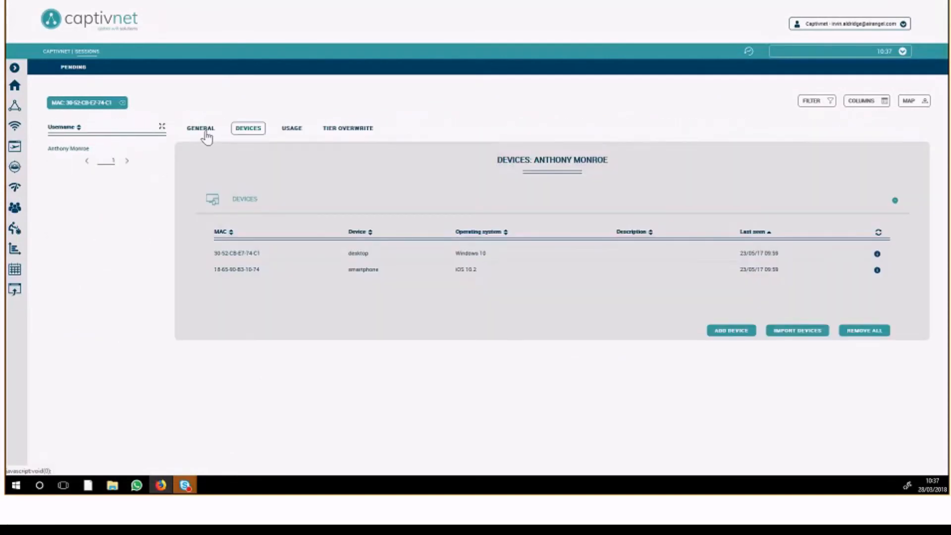
pyautogui.click(287, 131)
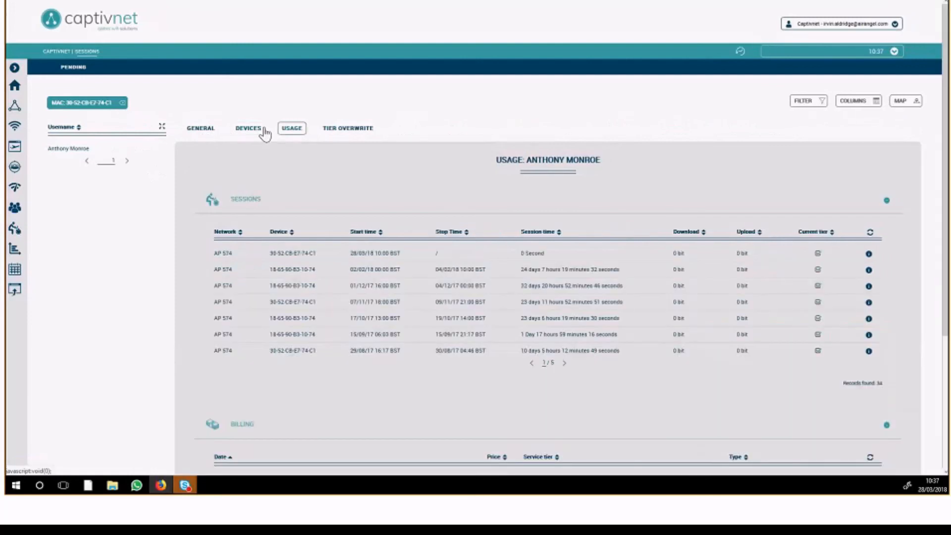
pyautogui.click(322, 131)
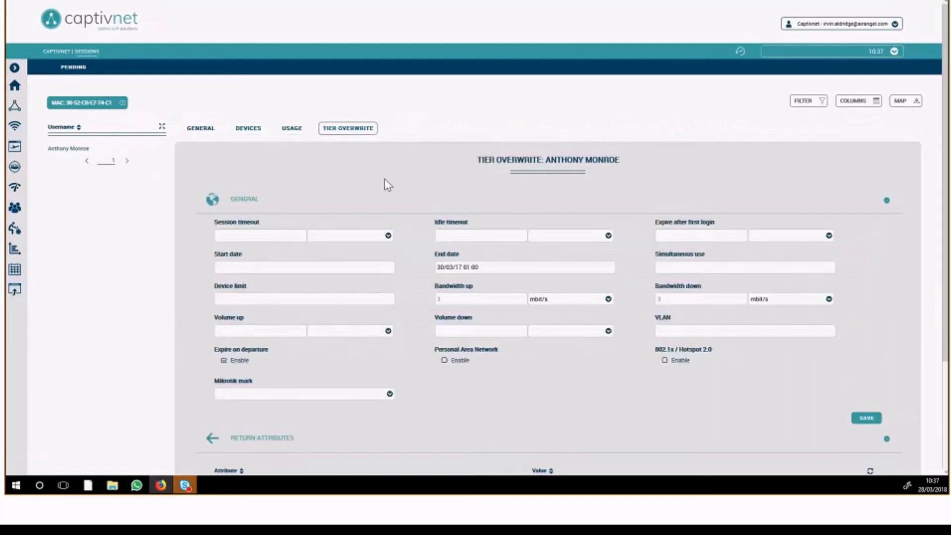
# Enter a bandwidth down of 300 mbit/s and a volume up of 300 in the guest's tier overwrite
pyautogui.click(669, 301)
pyautogui.write('300')
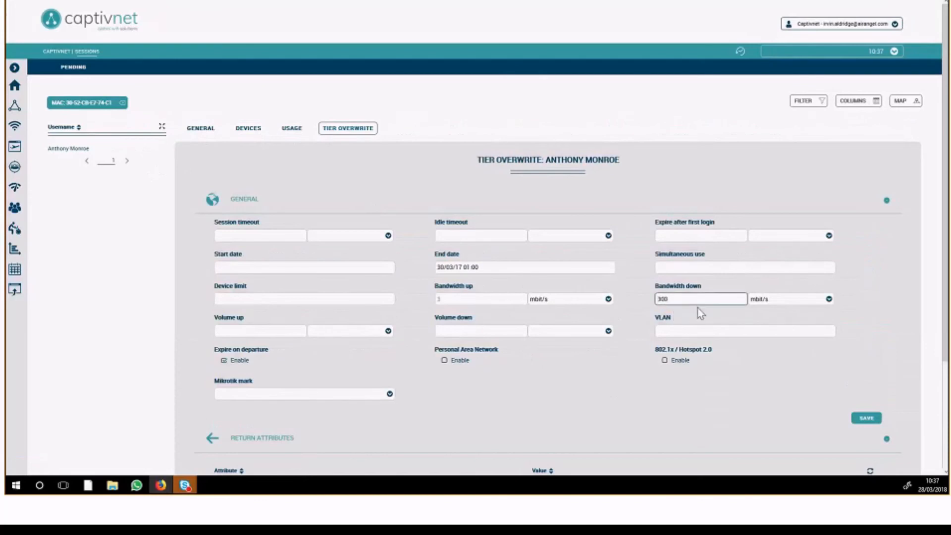
pyautogui.click(218, 332)
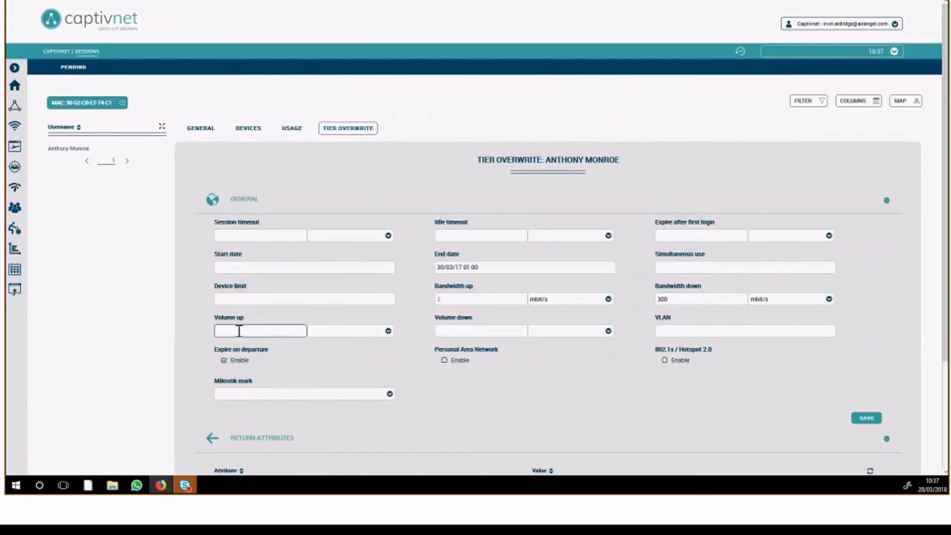
pyautogui.write('300')
pyautogui.click(487, 369)
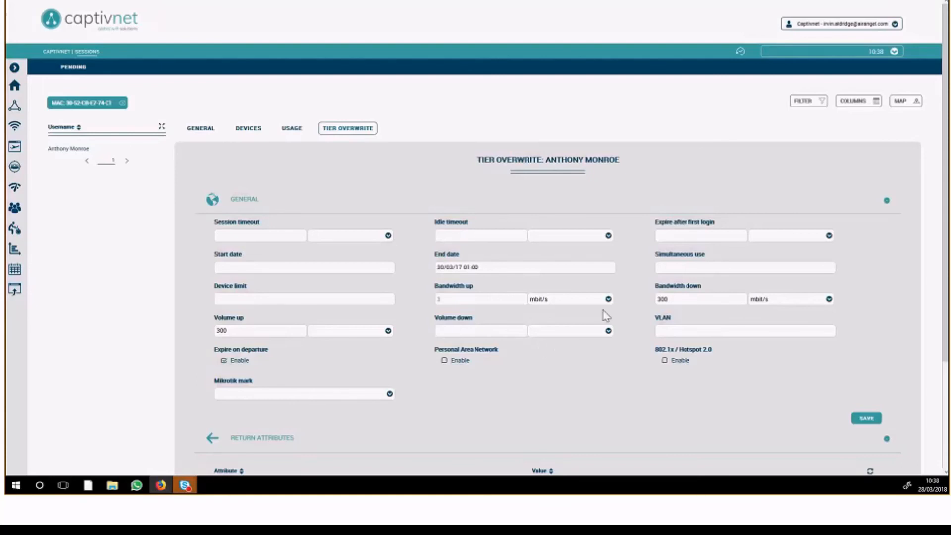
# Leave the tier overwrite unsaved and remove the MAC filter from the sessions list
pyautogui.moveTo(670, 299); pyautogui.dragTo(475, 229)
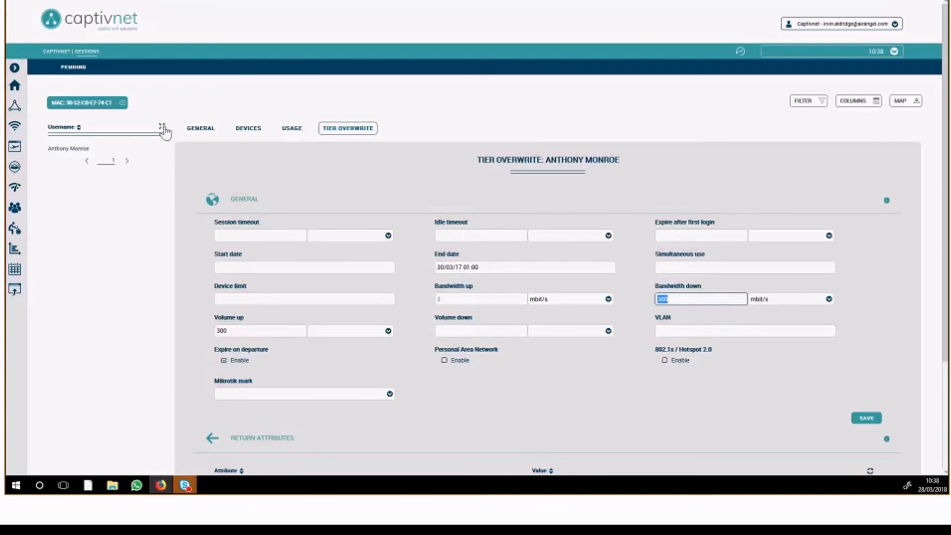
pyautogui.click(122, 108)
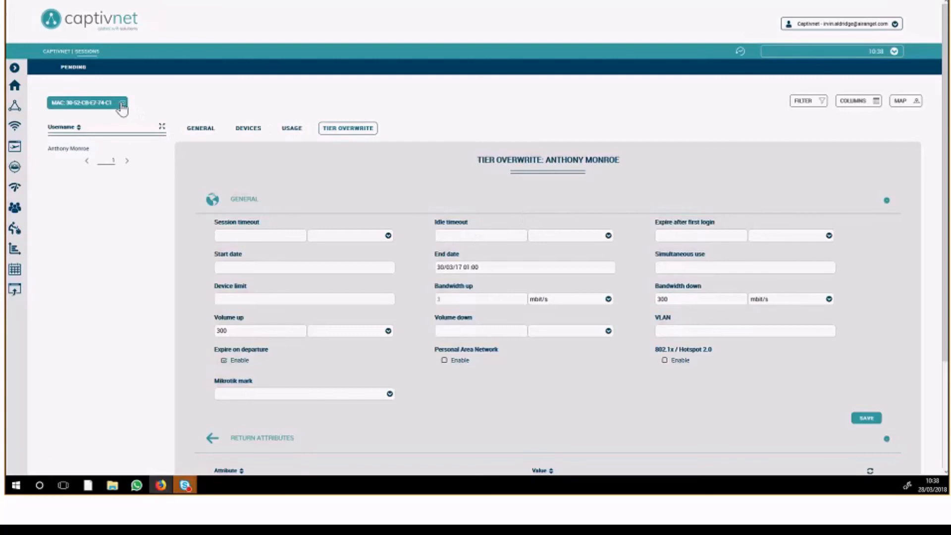
pyautogui.click(123, 103)
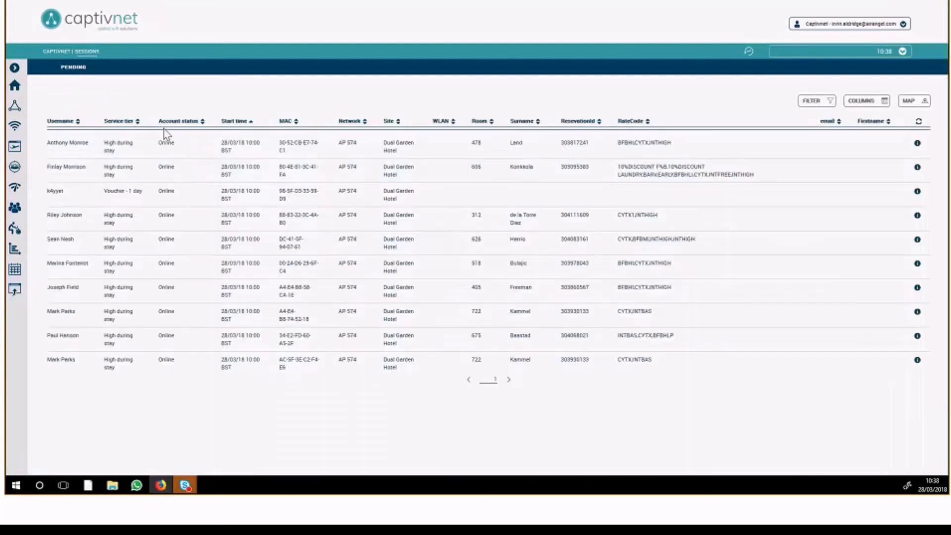
# Switch to the Genisys admin site and view the pending devices for Avani Hotel Deira Dubai, closing the list again
pyautogui.click(785, 52)
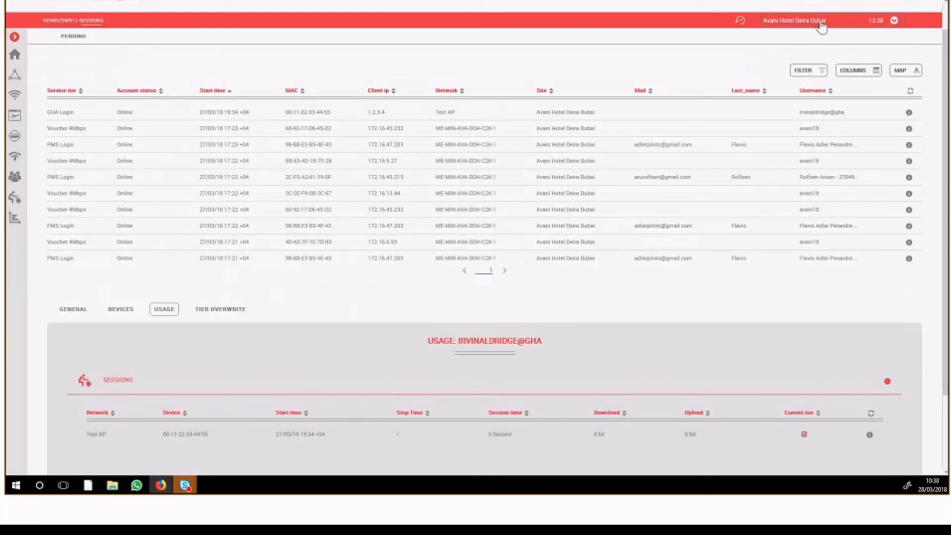
pyautogui.click(72, 38)
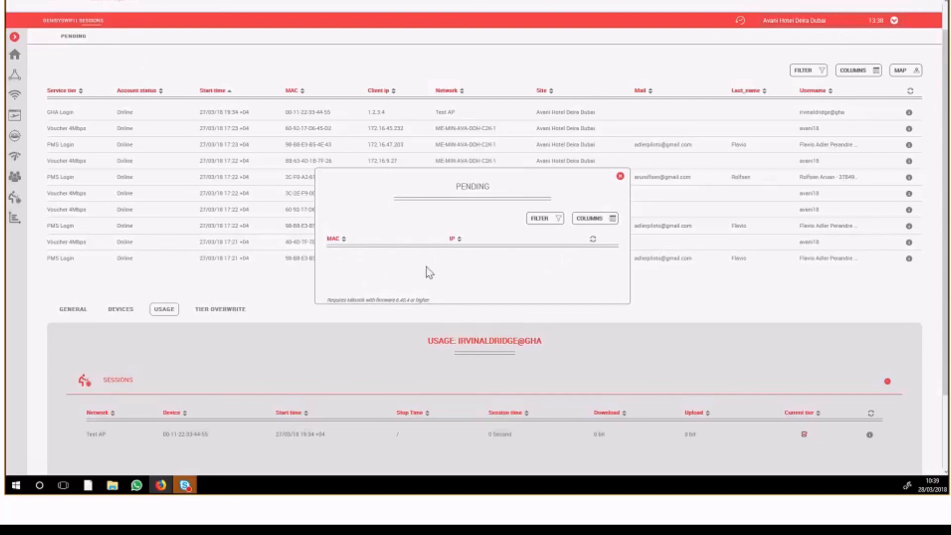
pyautogui.click(620, 177)
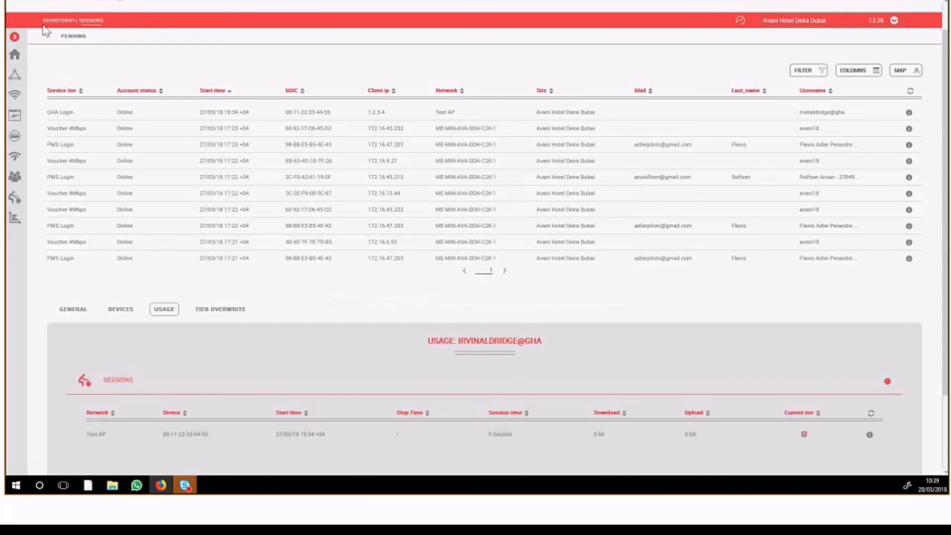
# Open the accounts list of Avani Hotel Deira Dubai and start adding an account
pyautogui.click(14, 38)
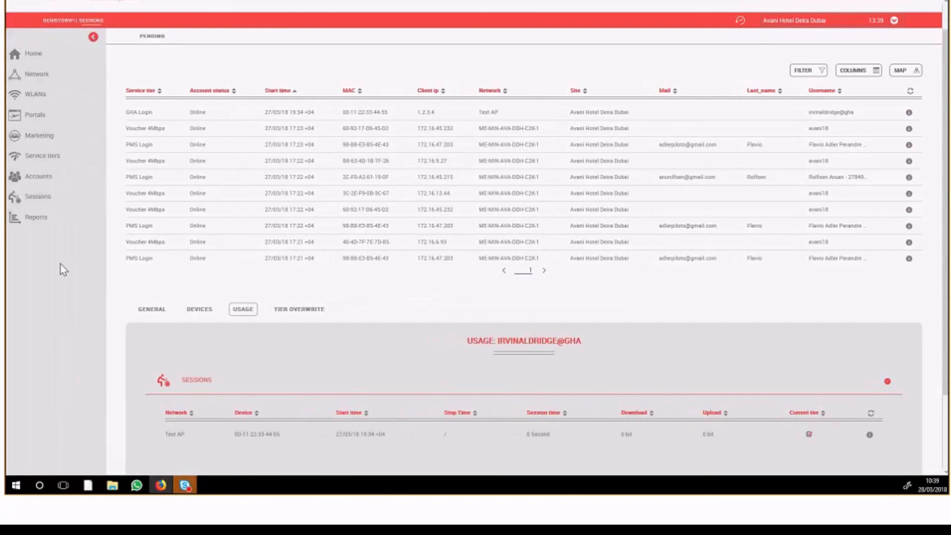
pyautogui.click(39, 184)
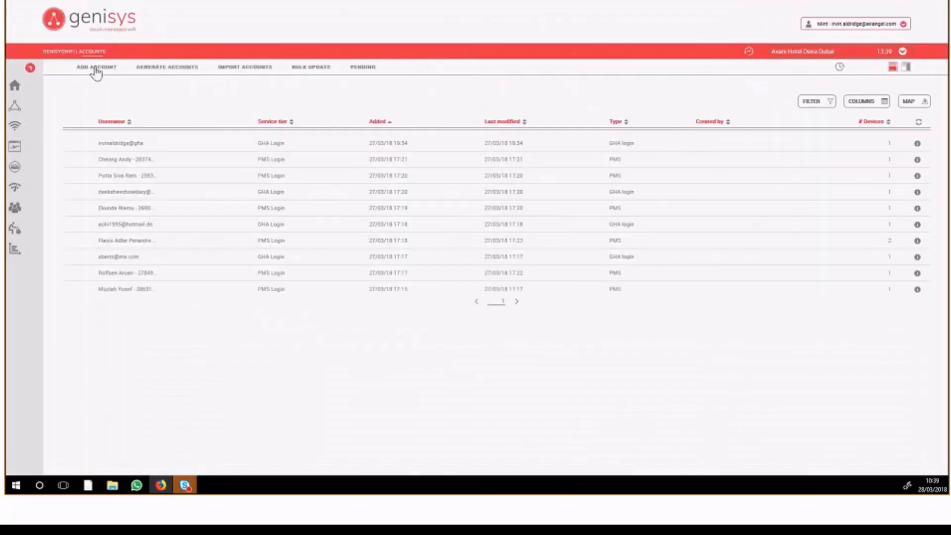
pyautogui.click(94, 69)
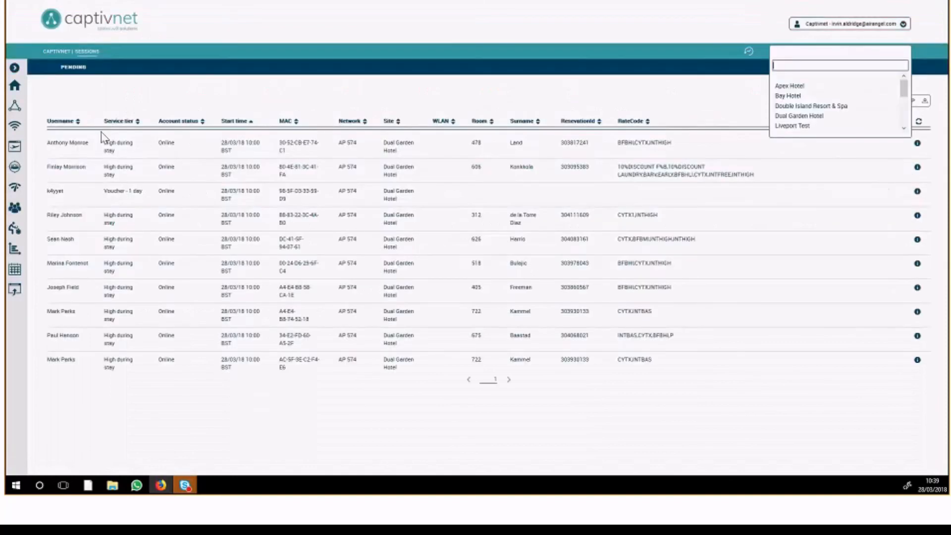
# Open the Captivnet accounts list and sort it by date added, most recent first
pyautogui.click(15, 70)
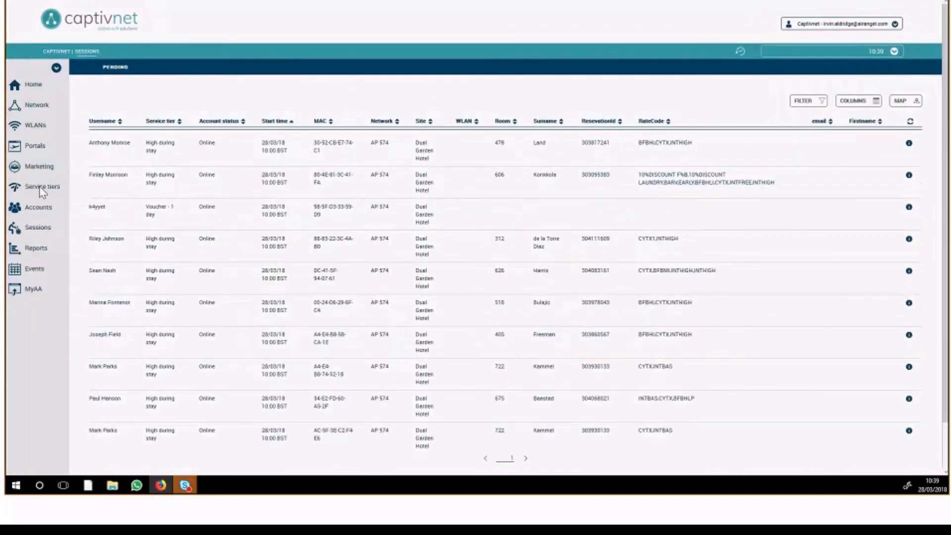
pyautogui.click(40, 208)
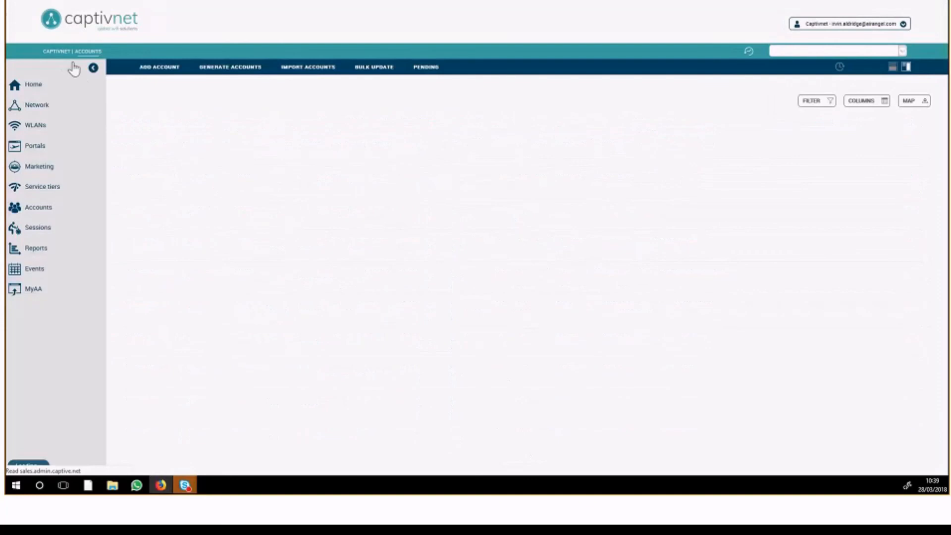
pyautogui.click(74, 68)
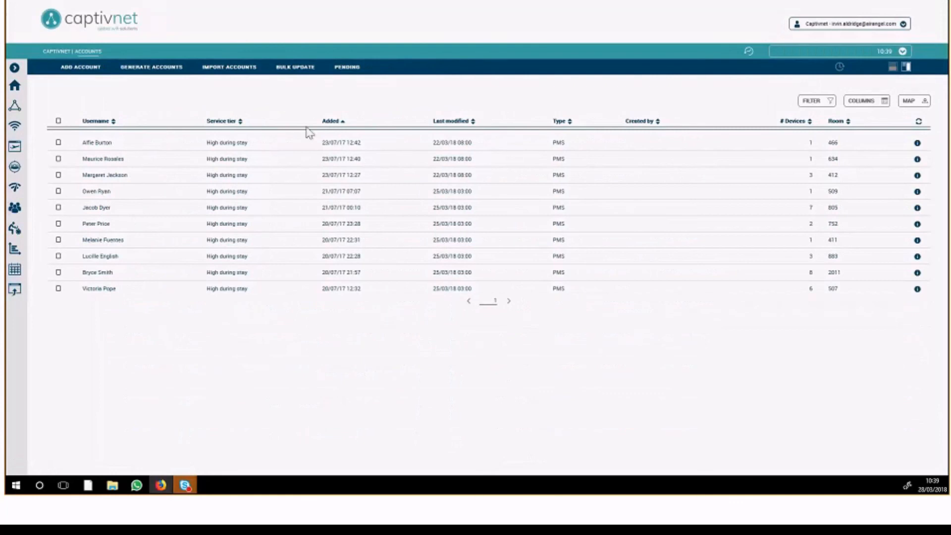
pyautogui.click(342, 124)
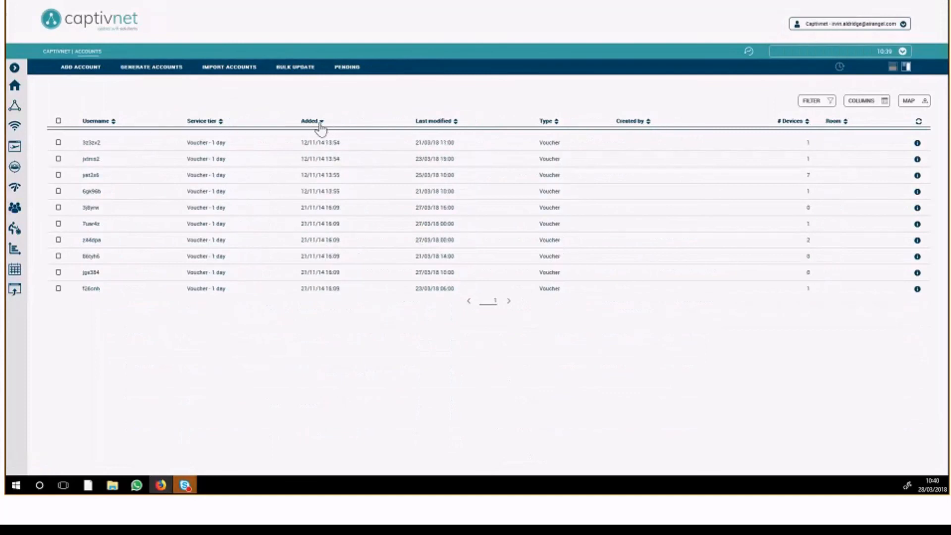
pyautogui.click(325, 125)
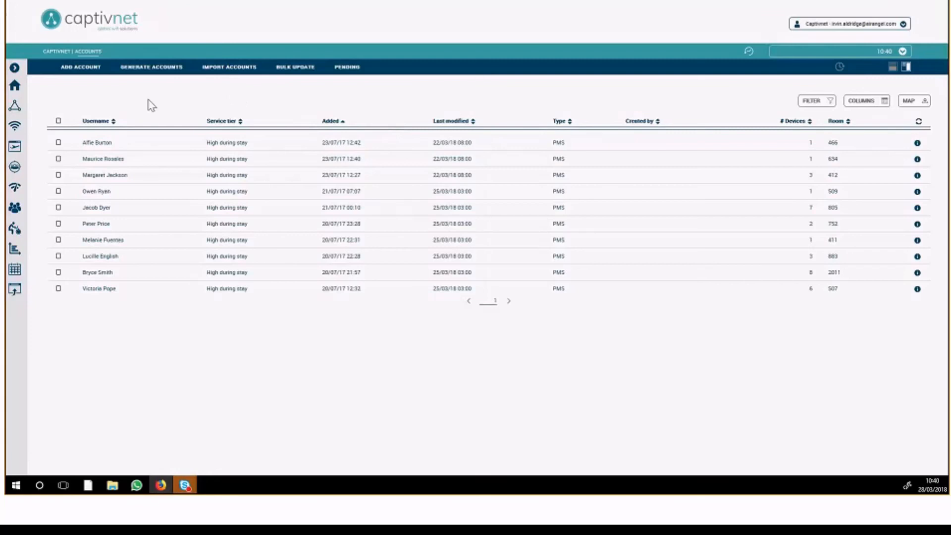
pyautogui.click(90, 72)
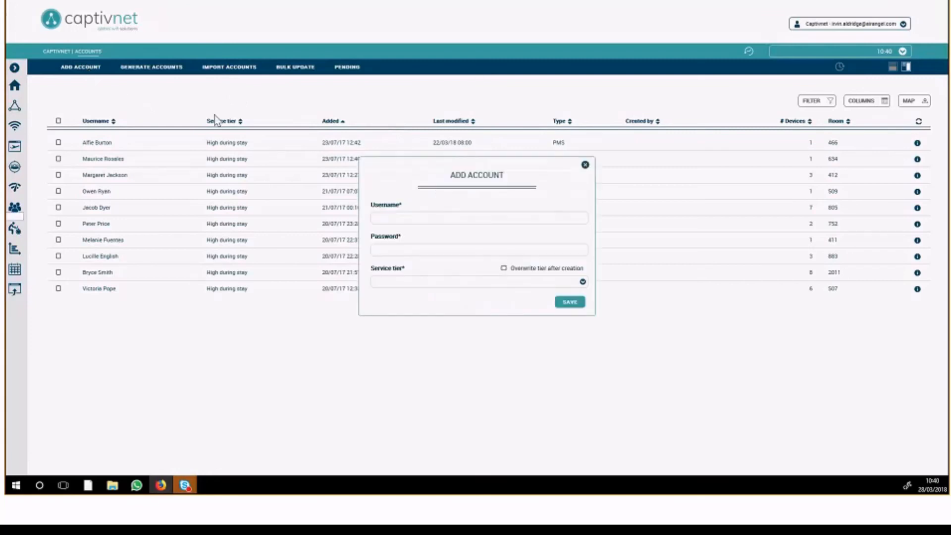
pyautogui.click(464, 216)
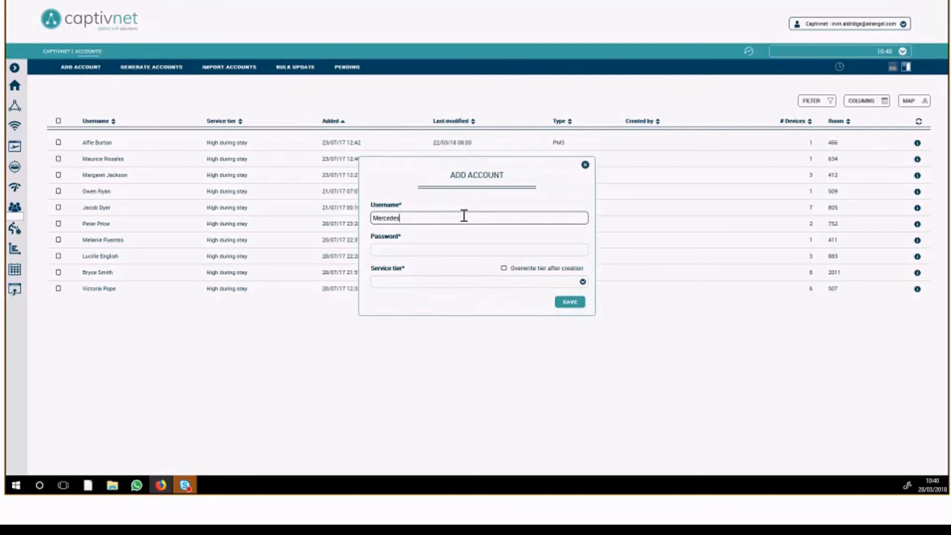
# Fill in the new account's password, choose the Conference - 1 day - 3MB service tier, and save the account
pyautogui.moveTo(435, 218); pyautogui.dragTo(321, 215)
pyautogui.hotkey('ctrl', 'c')
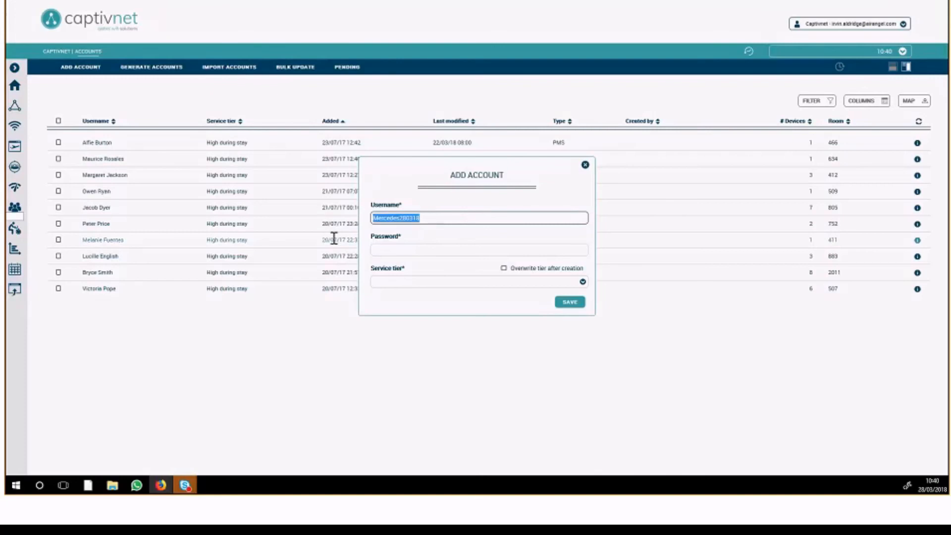
pyautogui.click(374, 250)
pyautogui.hotkey('ctrl', 'v')
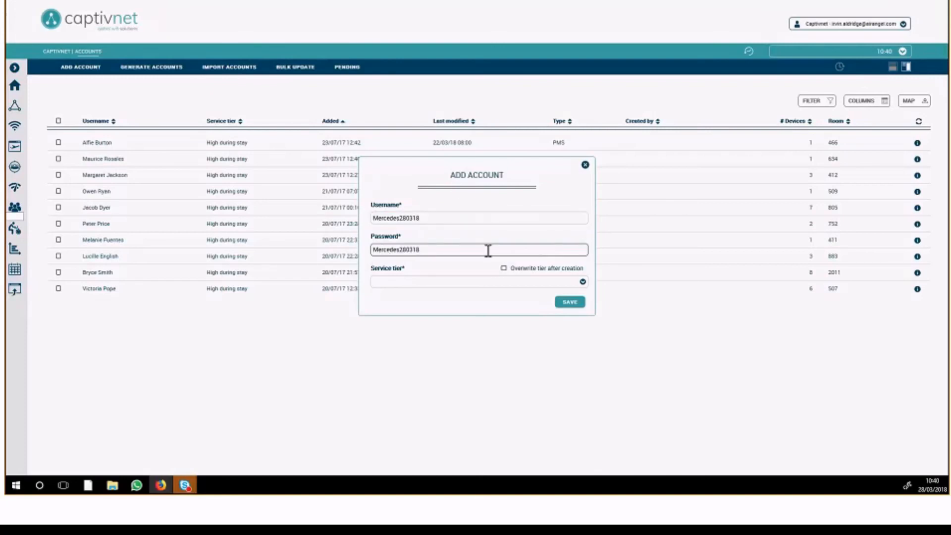
pyautogui.click(438, 283)
pyautogui.click(580, 318)
pyautogui.moveTo(582, 321); pyautogui.dragTo(585, 322)
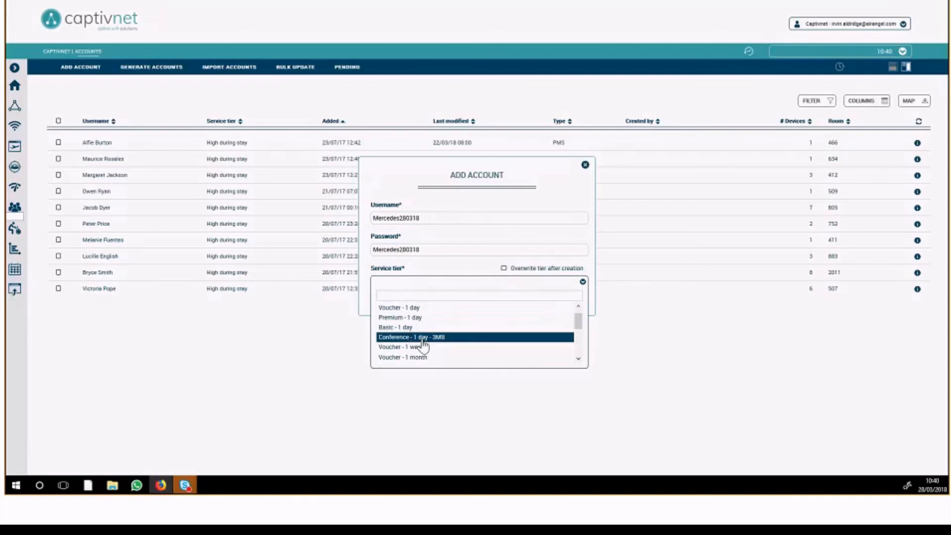
pyautogui.click(422, 338)
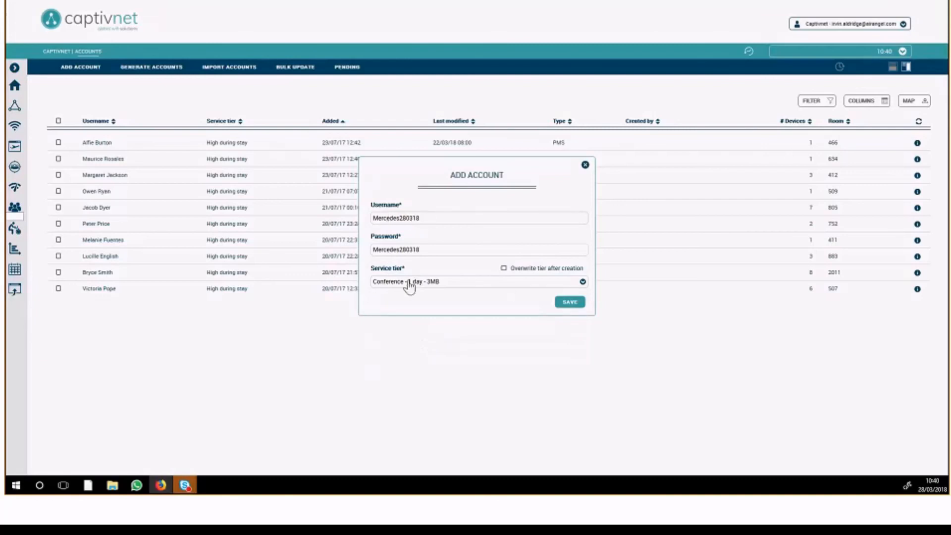
pyautogui.click(568, 302)
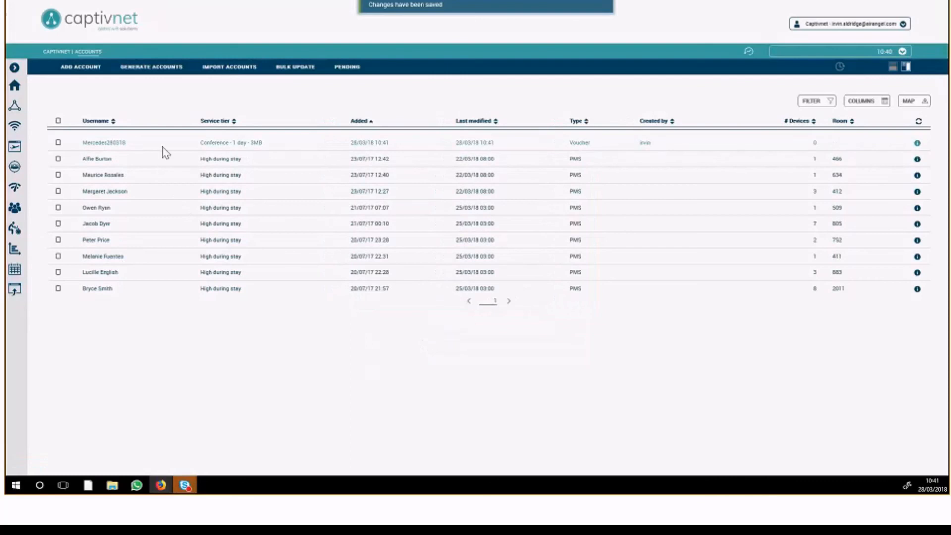
# Open the new Mercedes account's devices and look at the device import file selection, leaving it without importing anything
pyautogui.click(117, 141)
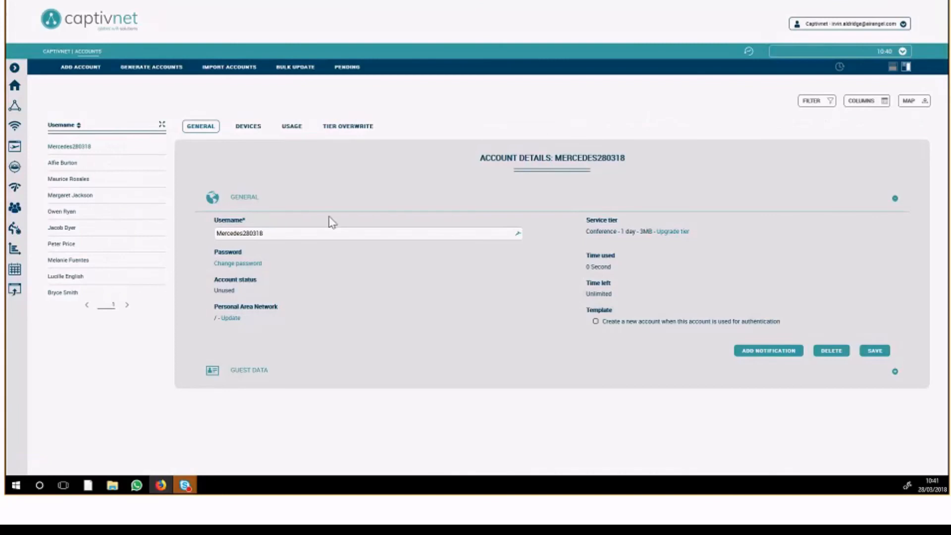
pyautogui.click(248, 130)
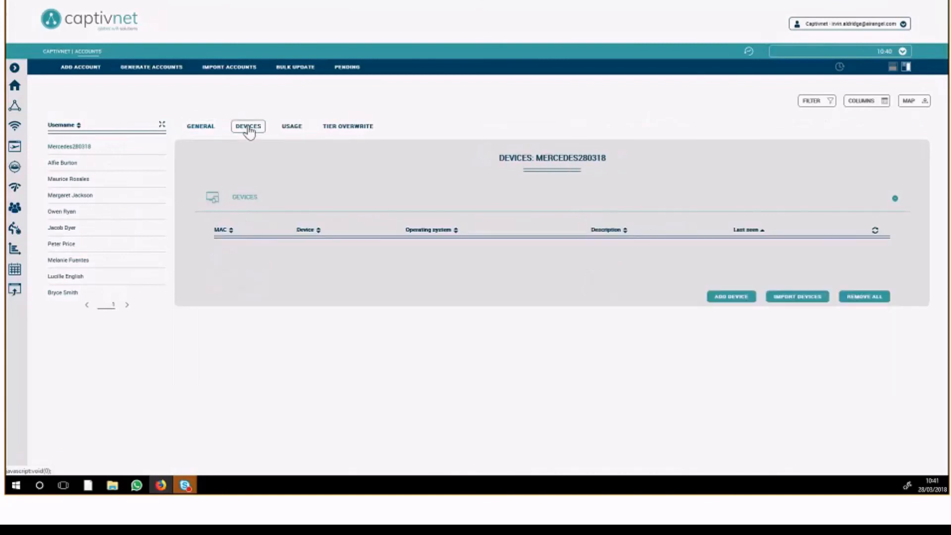
pyautogui.click(201, 130)
pyautogui.click(241, 128)
pyautogui.click(792, 300)
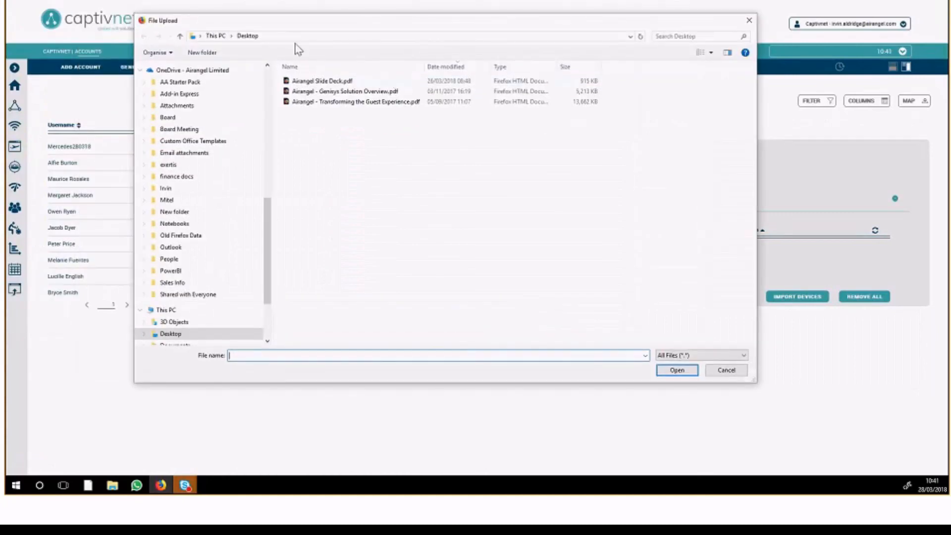
pyautogui.click(749, 21)
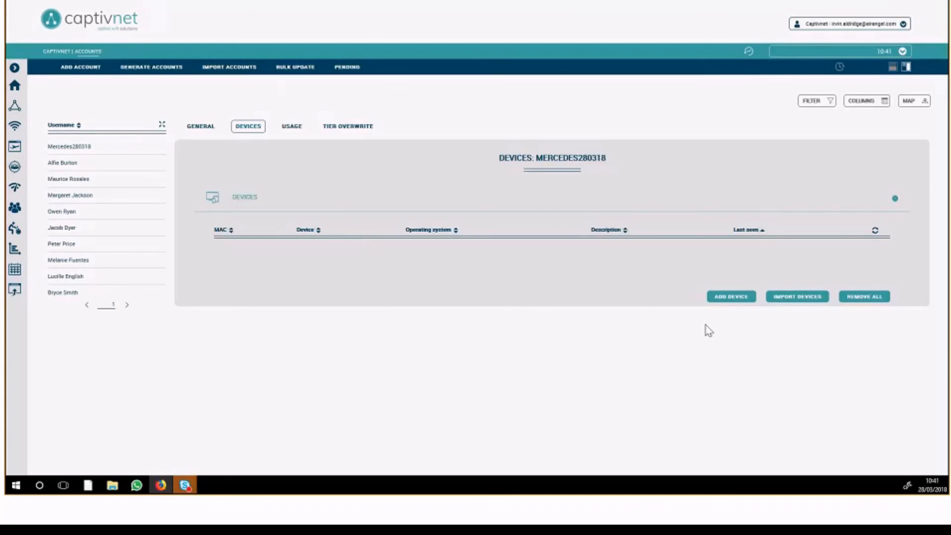
pyautogui.click(724, 297)
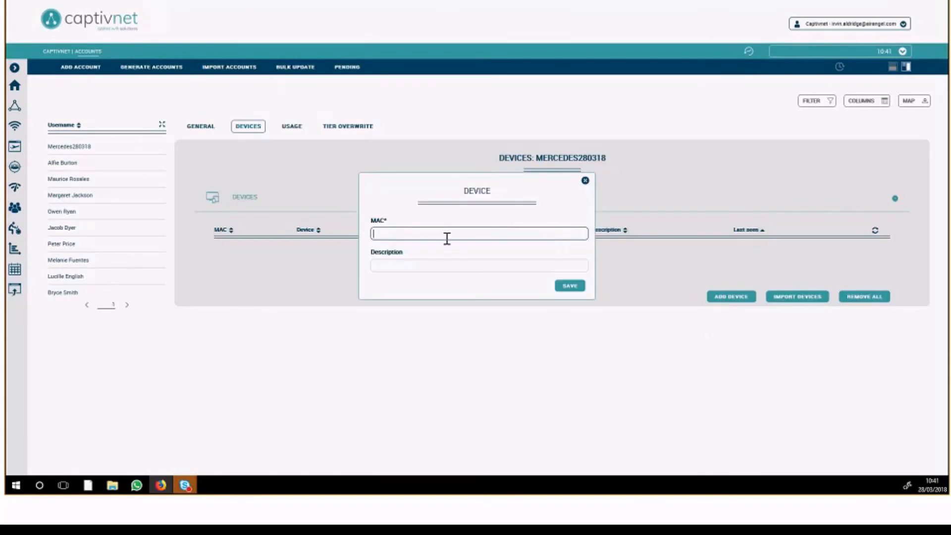
pyautogui.write('11-22-33-66-77-88')
pyautogui.click(427, 266)
pyautogui.write('Smart TV')
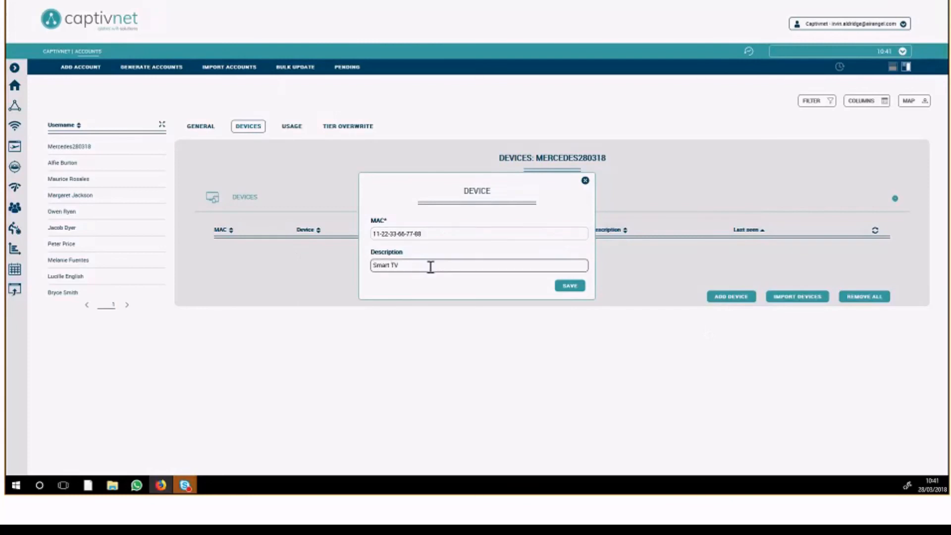
pyautogui.press('Home')
pyautogui.write('Steve')
pyautogui.click(556, 286)
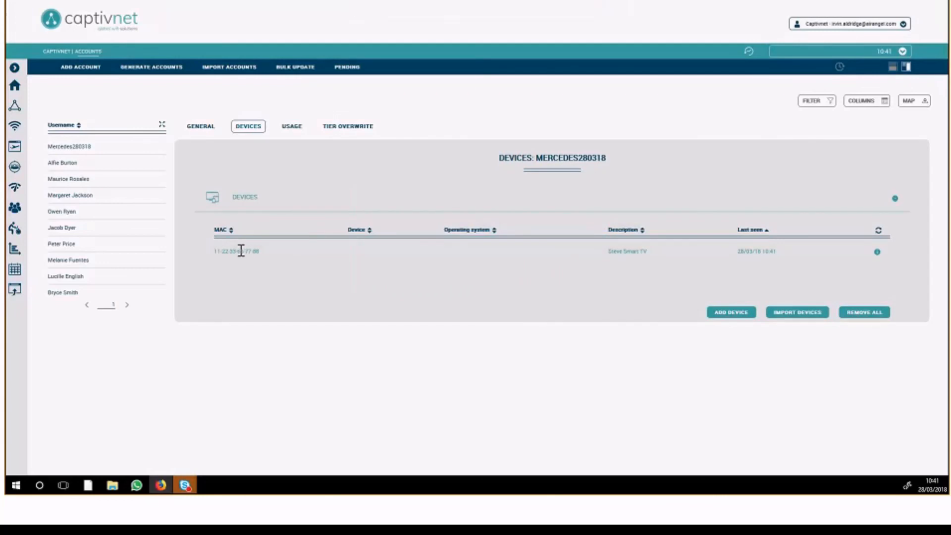
# Review the added device's details without changing them, and examine the account's session usage
pyautogui.click(242, 250)
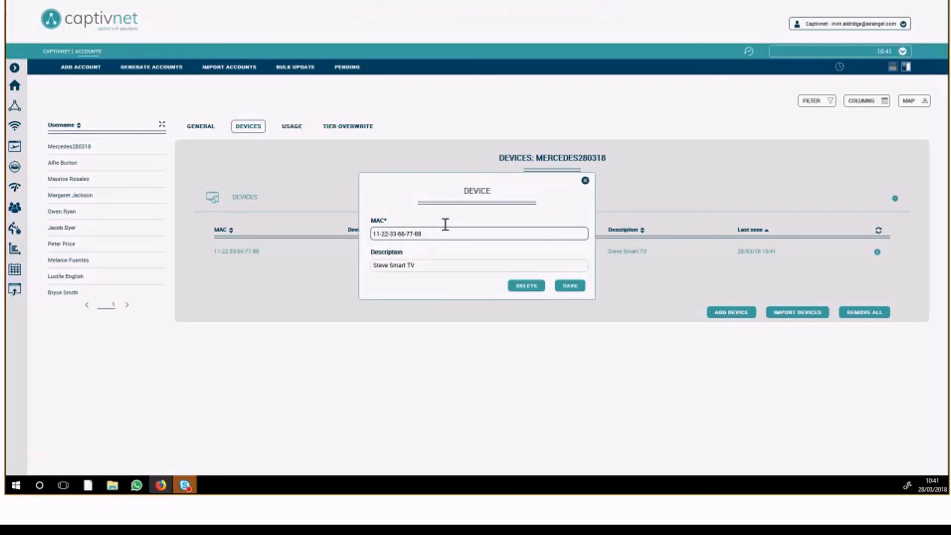
pyautogui.click(585, 181)
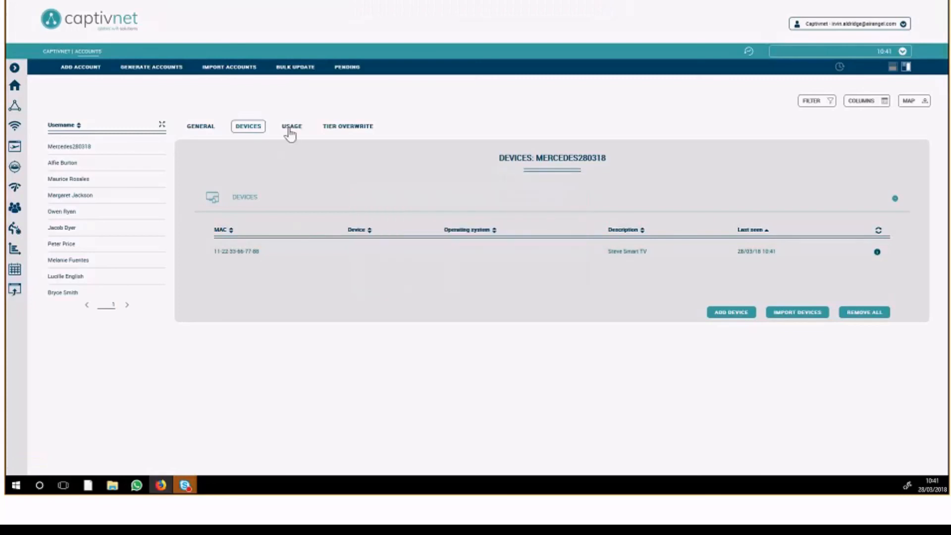
pyautogui.click(290, 129)
pyautogui.click(252, 197)
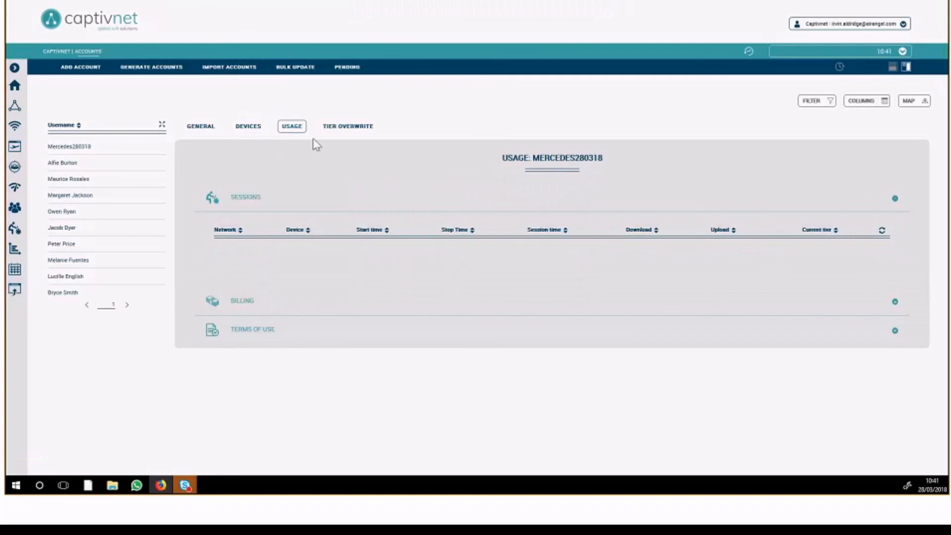
# Set both the start date and the end date of the Mercedes account's tier overwrite to 29/03/18 00:00
pyautogui.click(334, 128)
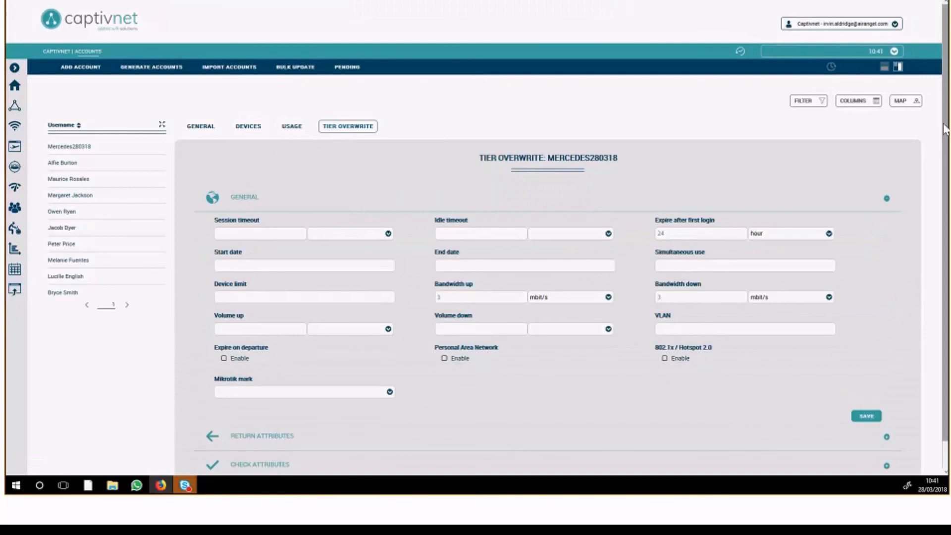
pyautogui.scroll(-1, 426, 193)
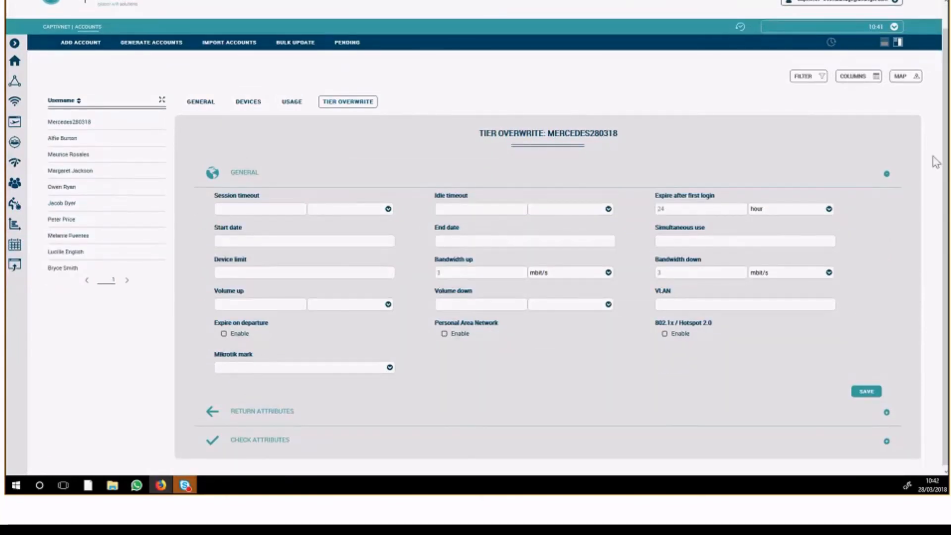
pyautogui.scroll(-1, 605, 142)
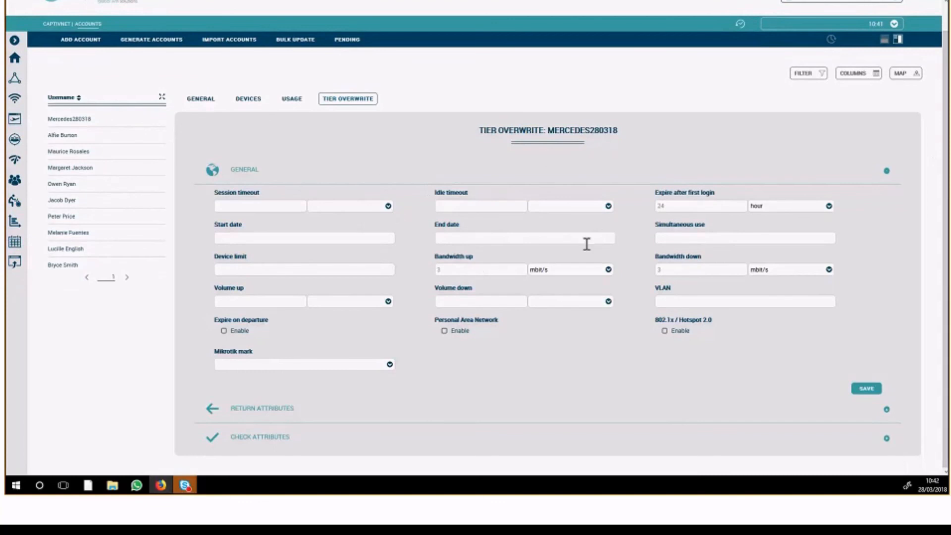
pyautogui.click(439, 270)
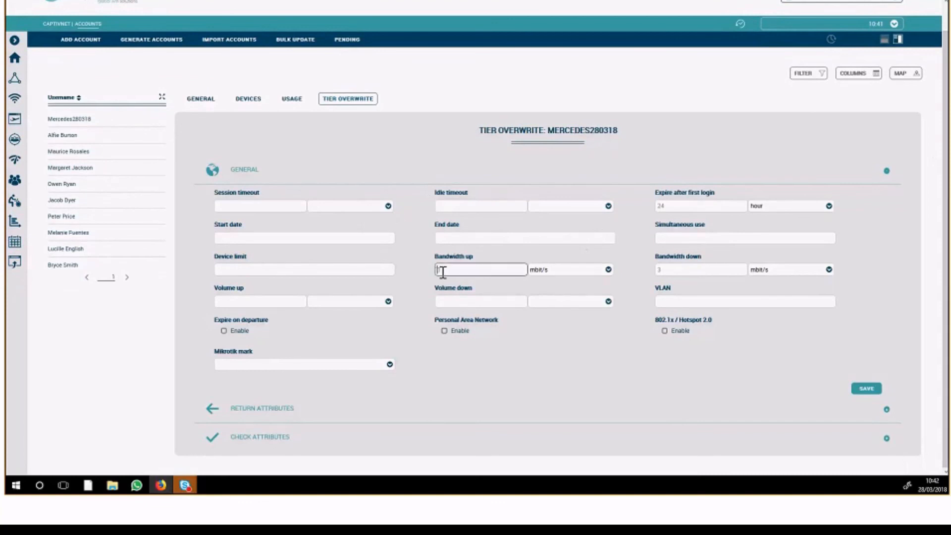
pyautogui.click(463, 289)
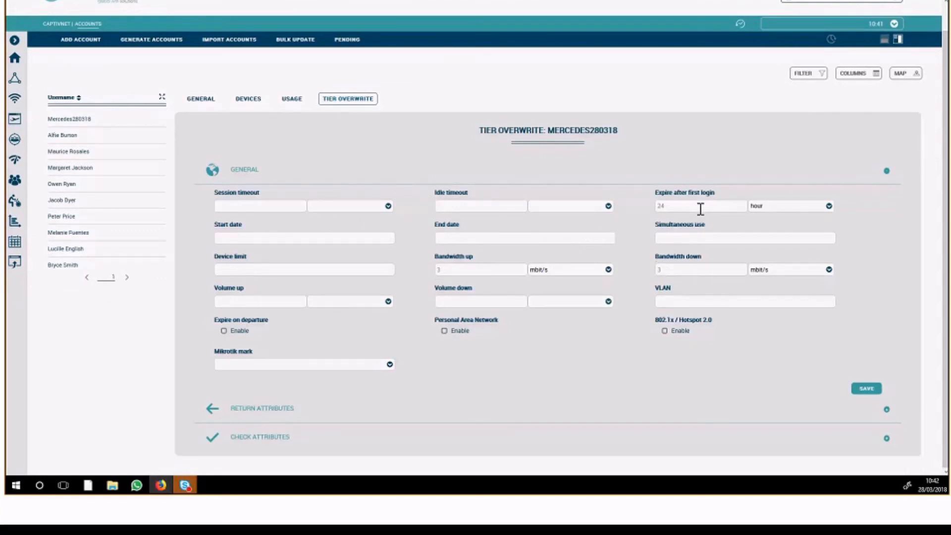
pyautogui.click(276, 240)
pyautogui.click(282, 333)
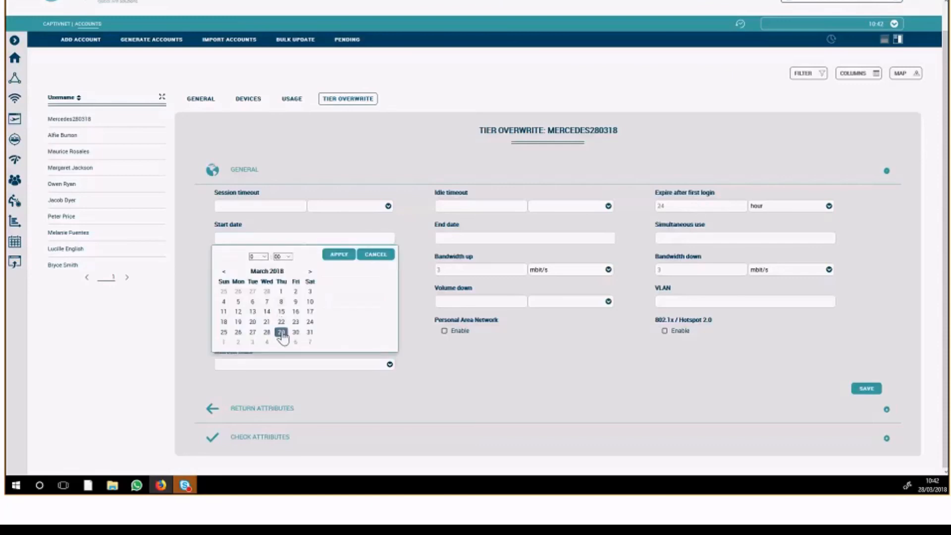
pyautogui.click(340, 255)
pyautogui.click(462, 238)
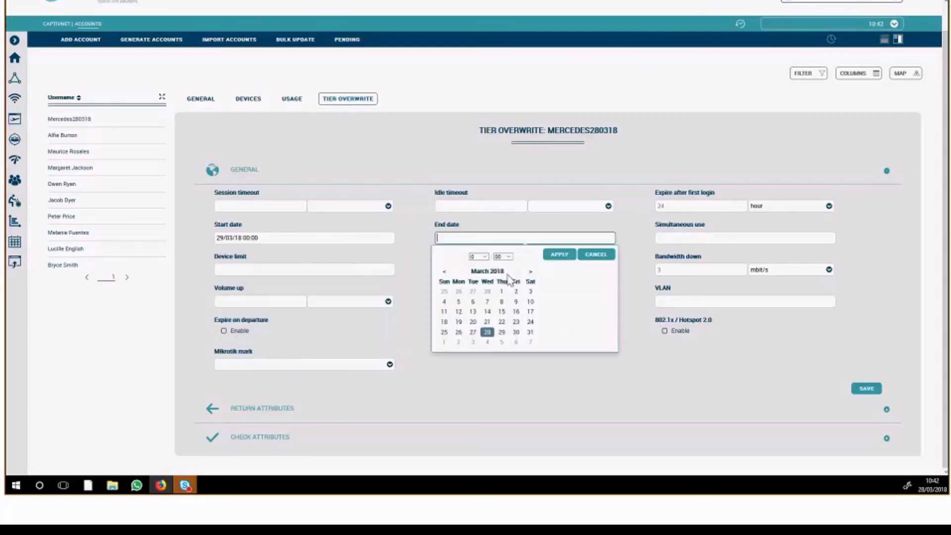
pyautogui.click(502, 333)
pyautogui.click(558, 255)
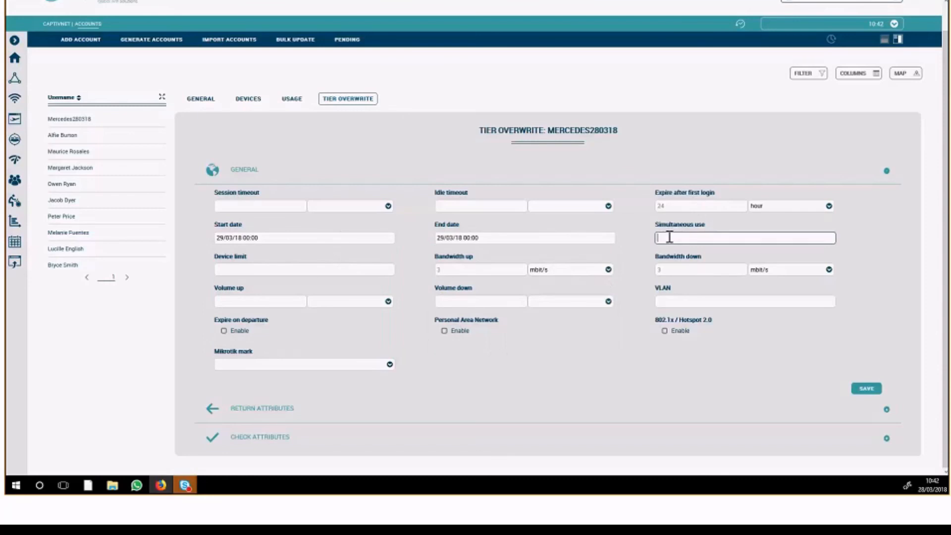
# Enter 200 for simultaneous use and 30 for the device limit, clearing each value again
pyautogui.doubleClick(664, 223)
pyautogui.click(697, 238)
pyautogui.write('200')
pyautogui.doubleClick(661, 237)
pyautogui.press('BackSpace')
pyautogui.click(263, 271)
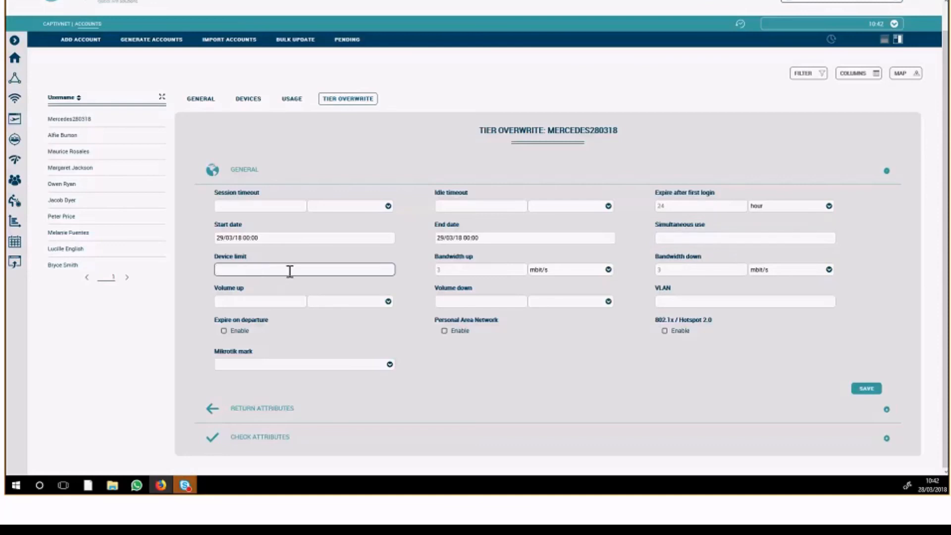
pyautogui.write('30')
pyautogui.click(274, 287)
pyautogui.doubleClick(226, 270)
pyautogui.press('BackSpace')
# Set the tier overwrite's bandwidth up and bandwidth down to 50 mbit/s each
pyautogui.click(477, 270)
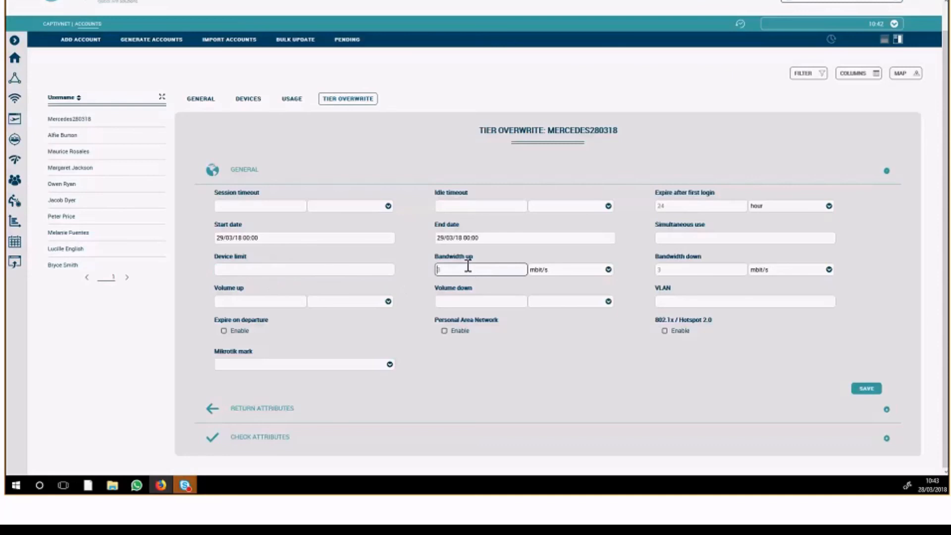
pyautogui.write('50')
pyautogui.click(685, 269)
pyautogui.write('50')
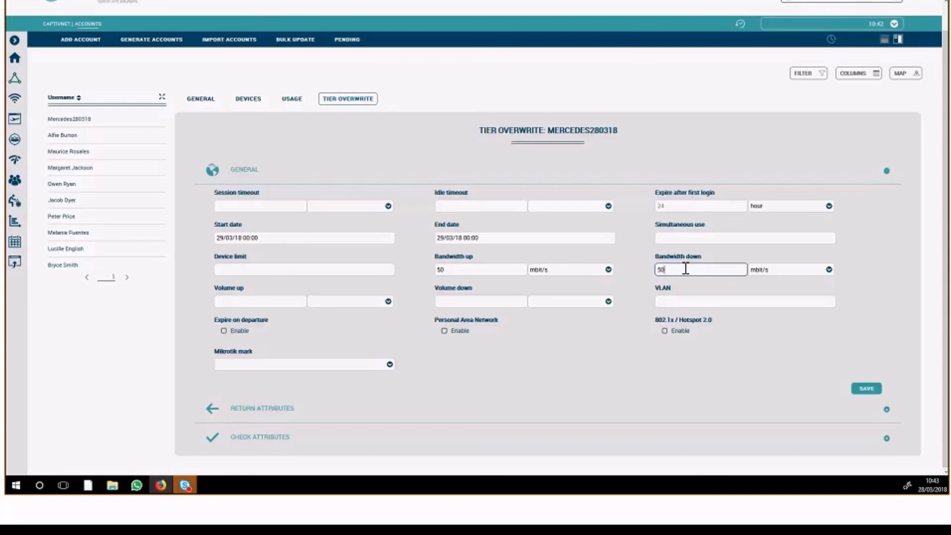
pyautogui.click(644, 284)
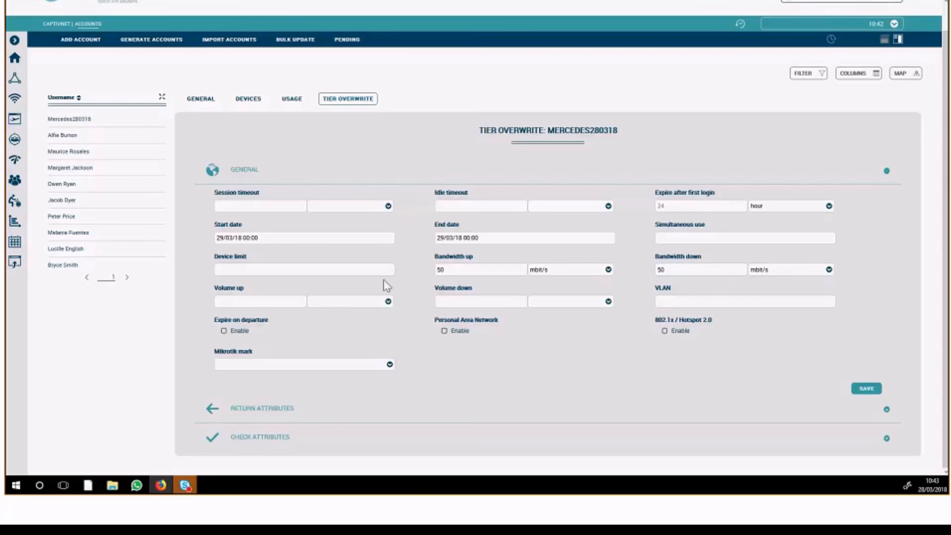
# Leave the VLAN empty and choose conference - QoS as the tier overwrite's Mikrotik mark
pyautogui.click(671, 297)
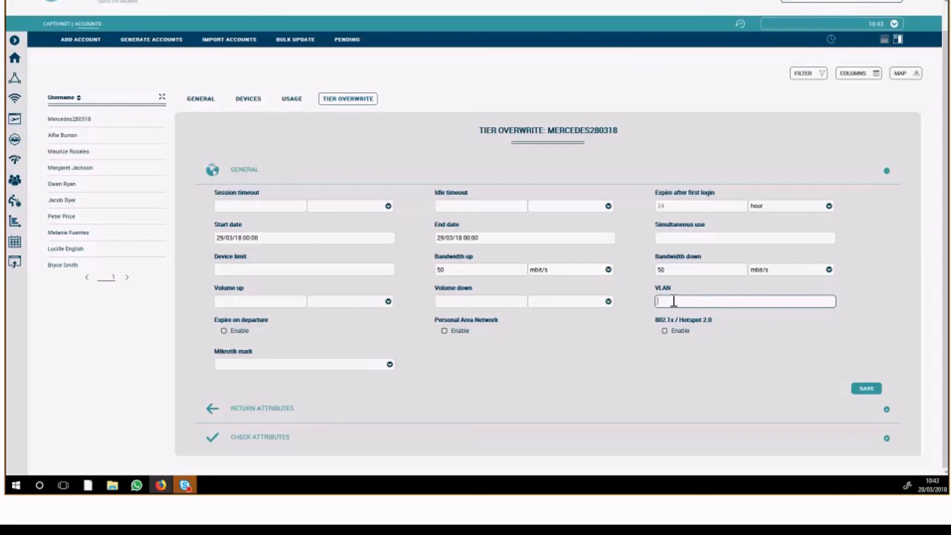
pyautogui.click(326, 365)
pyautogui.click(323, 386)
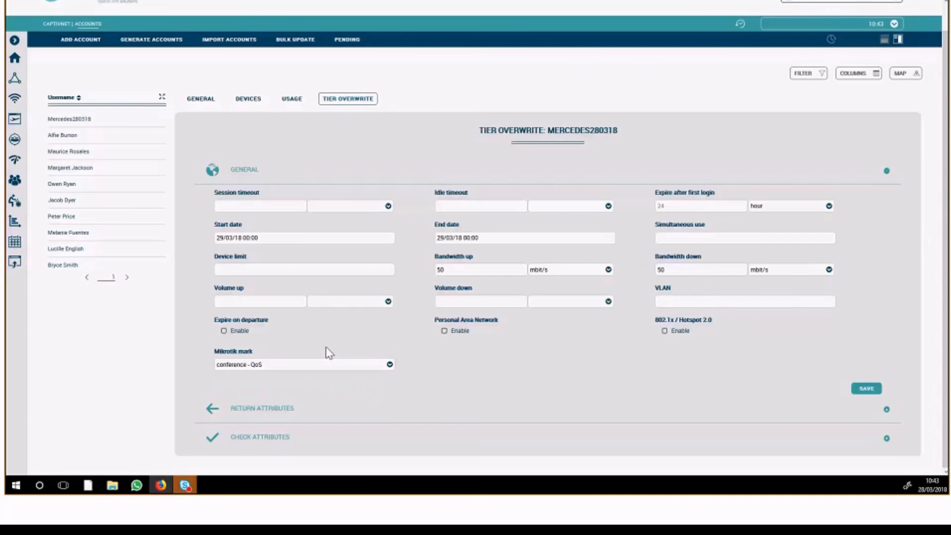